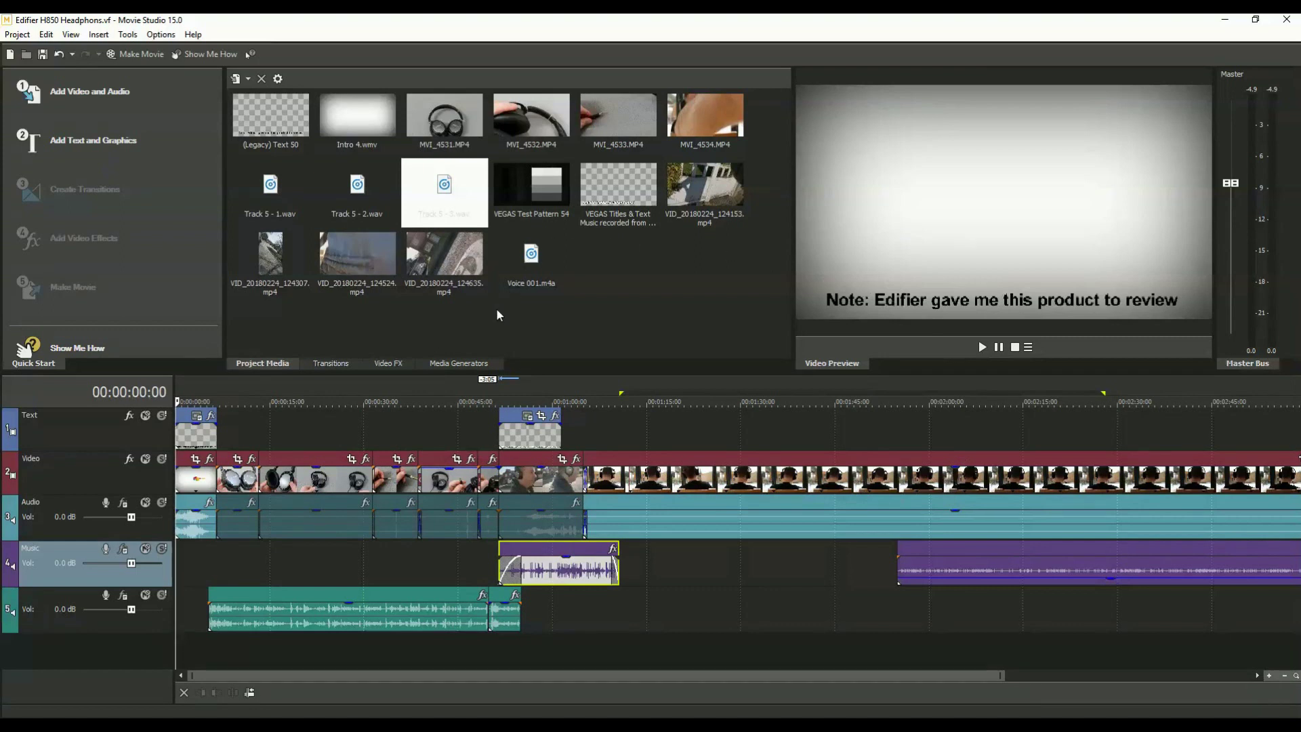
pyautogui.moveTo(337, 676)
pyautogui.mouseDown()
pyautogui.moveTo(574, 669)
pyautogui.moveTo(294, 671)
pyautogui.mouseUp()
# Play the project from the start, then zoom into the timeline and move toward its end.
pyautogui.click(179, 397)
pyautogui.press('space')
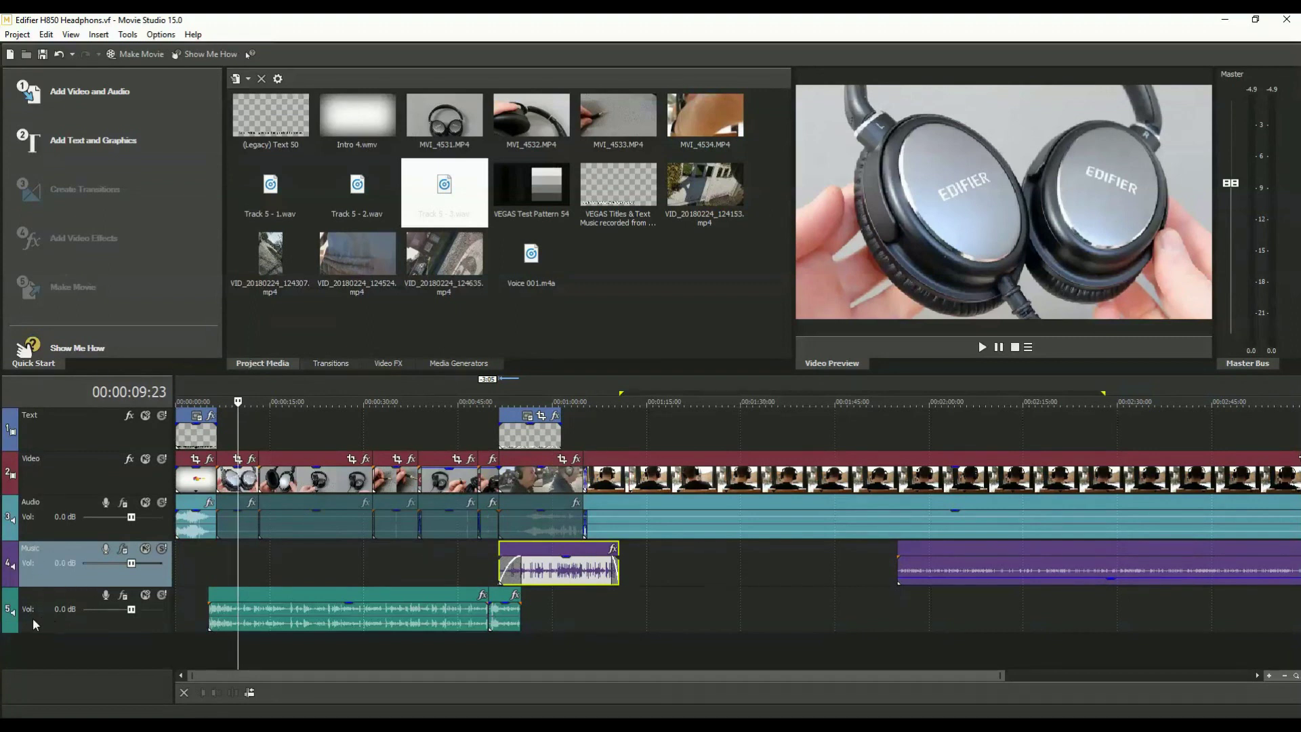
pyautogui.press('Right')
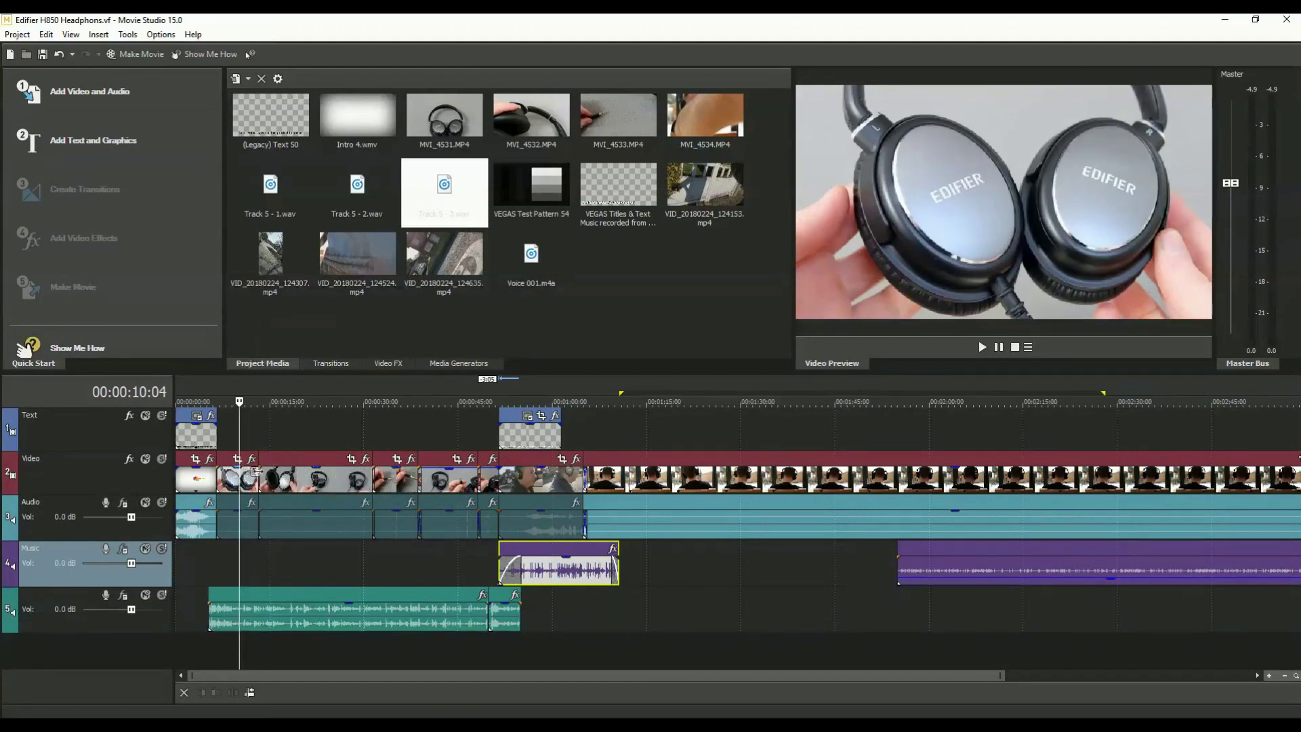
pyautogui.press('Up')
pyautogui.press('Up')
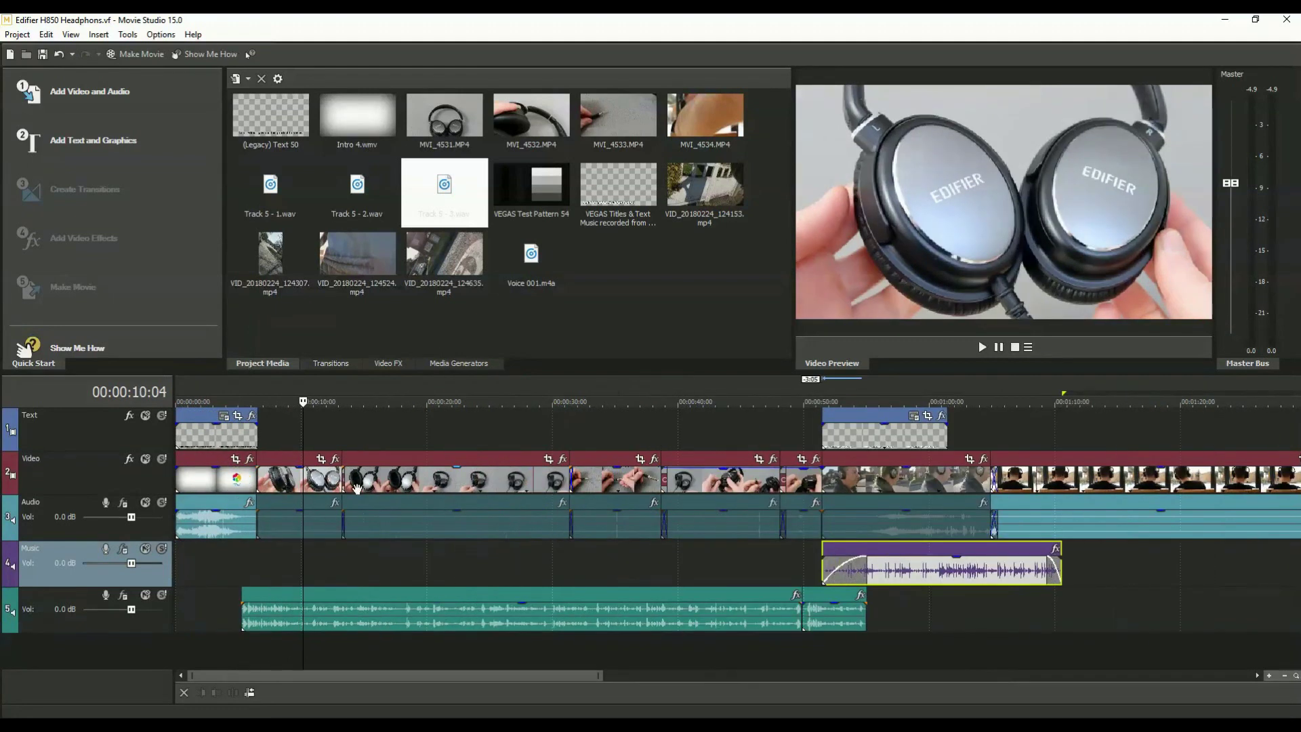
pyautogui.press('Up')
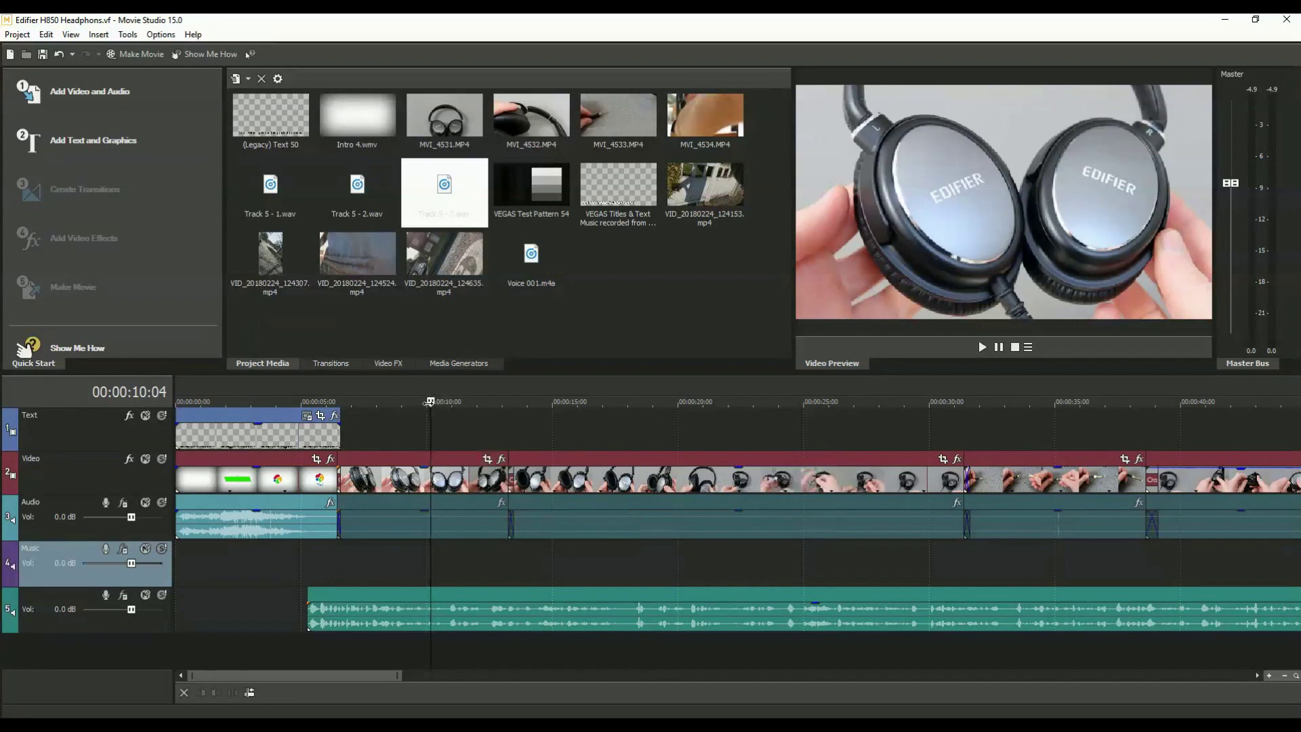
pyautogui.moveTo(432, 402); pyautogui.dragTo(982, 402)
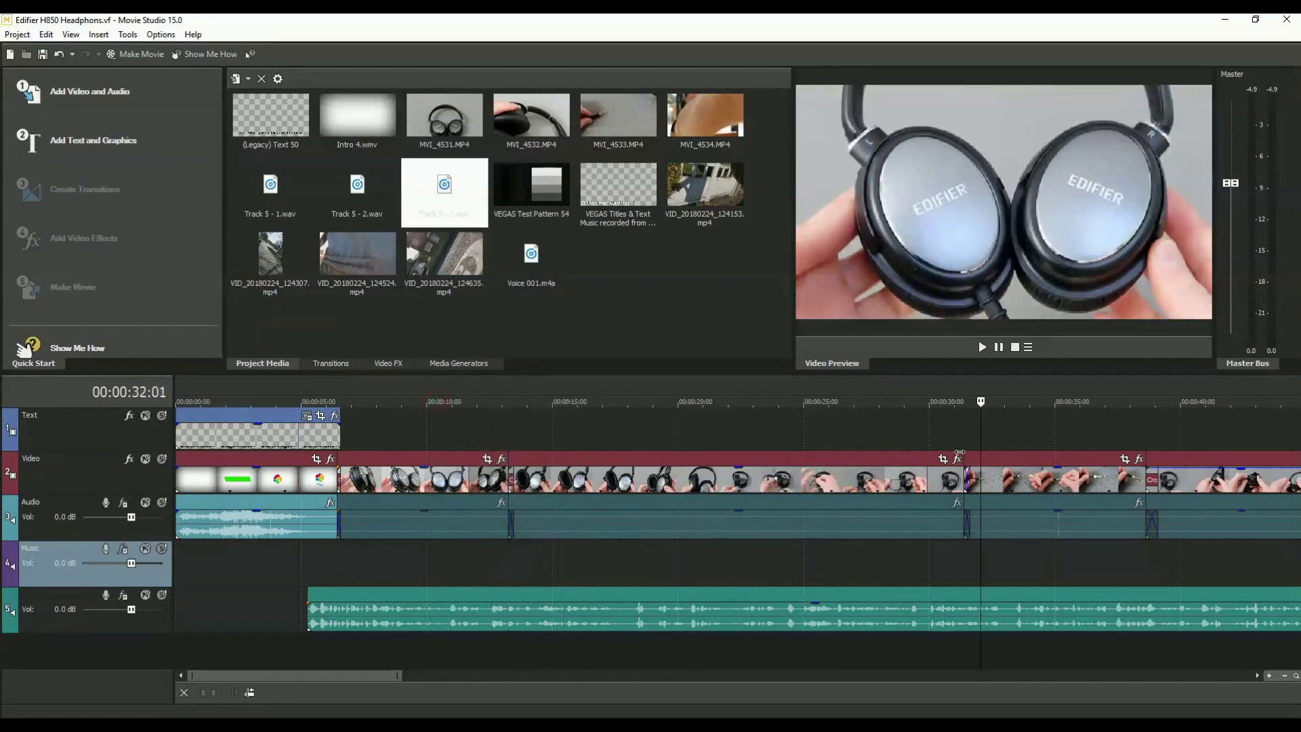
pyautogui.scroll(-5, 843, 475)
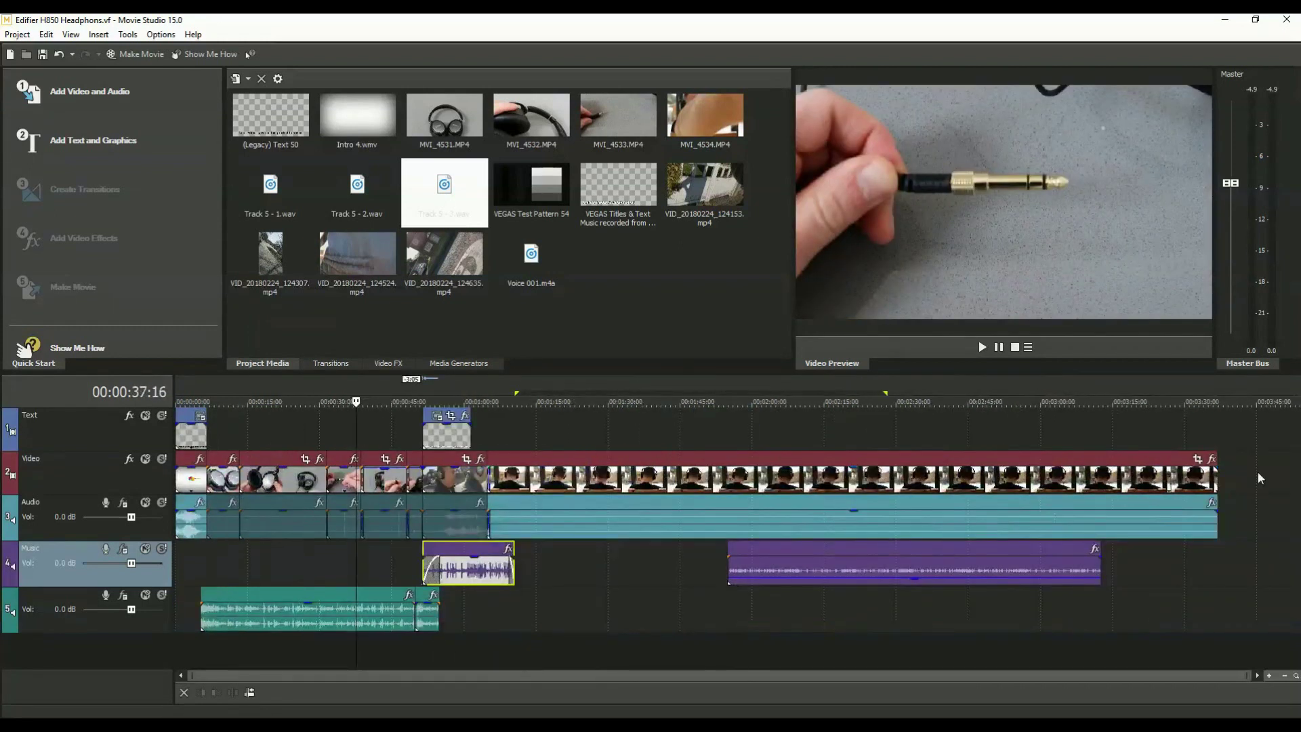
pyautogui.click(1169, 408)
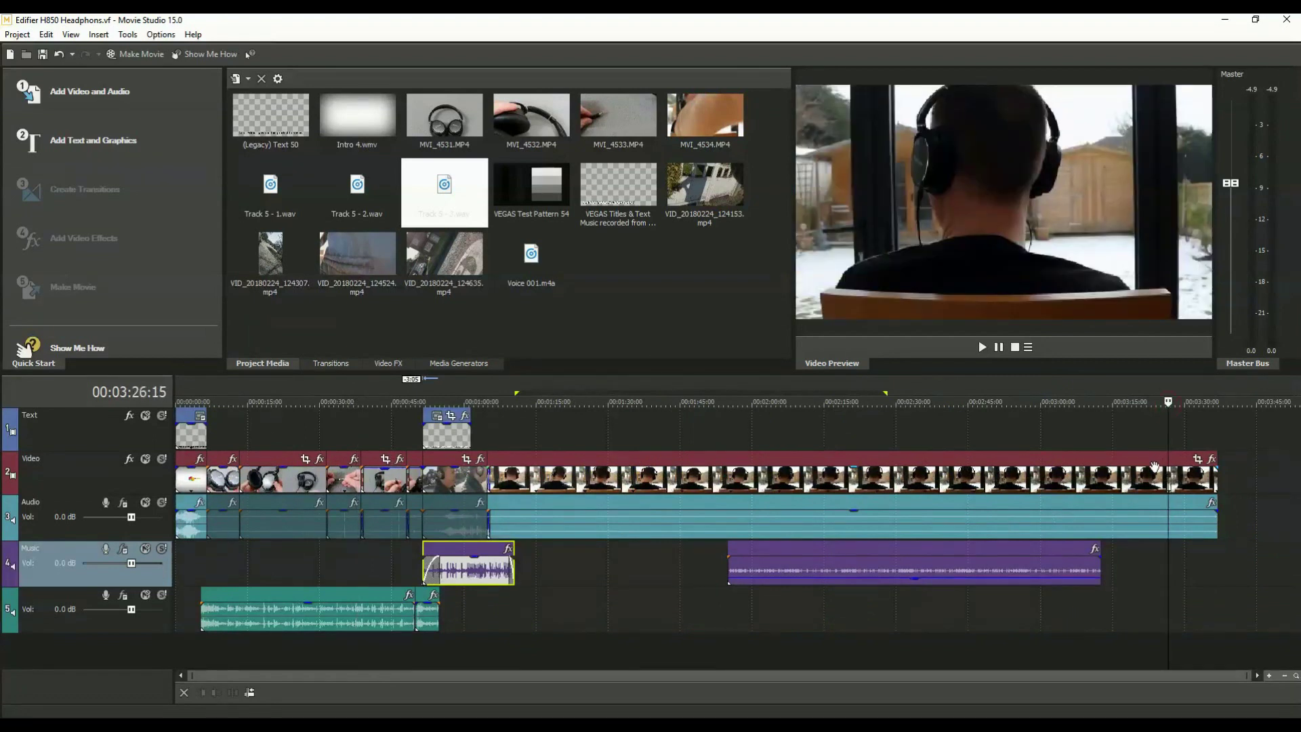
# Slide the short final clip left over the previous event into a crossfade and preview it.
pyautogui.click(1194, 522)
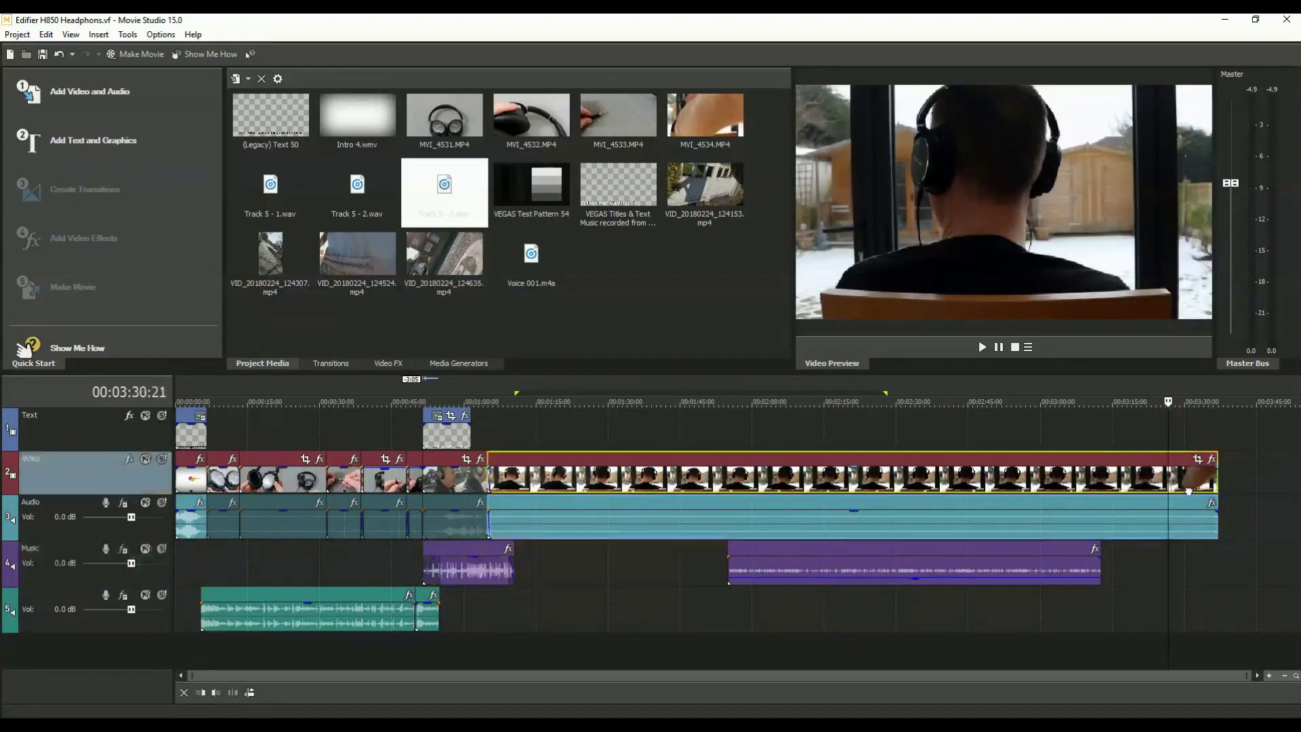
pyautogui.click(1201, 478)
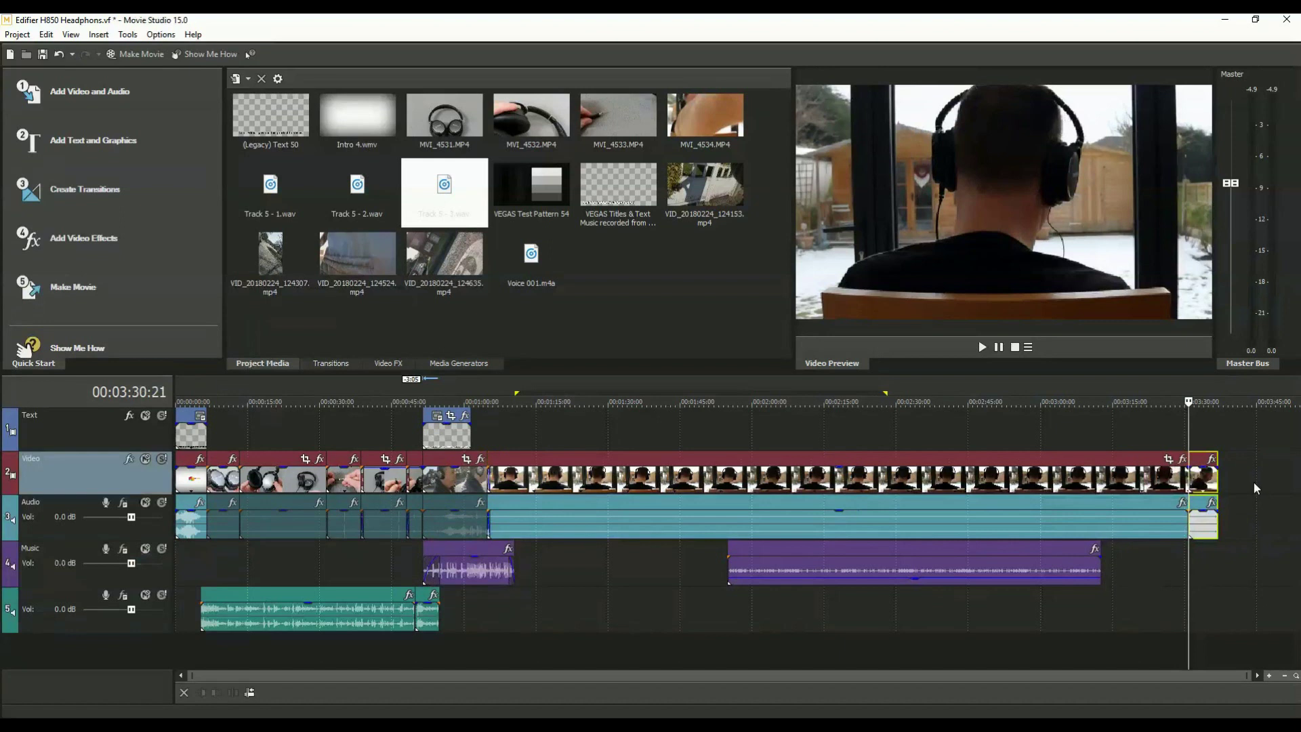
pyautogui.scroll(3, 1256, 475)
pyautogui.scroll(2, 1256, 472)
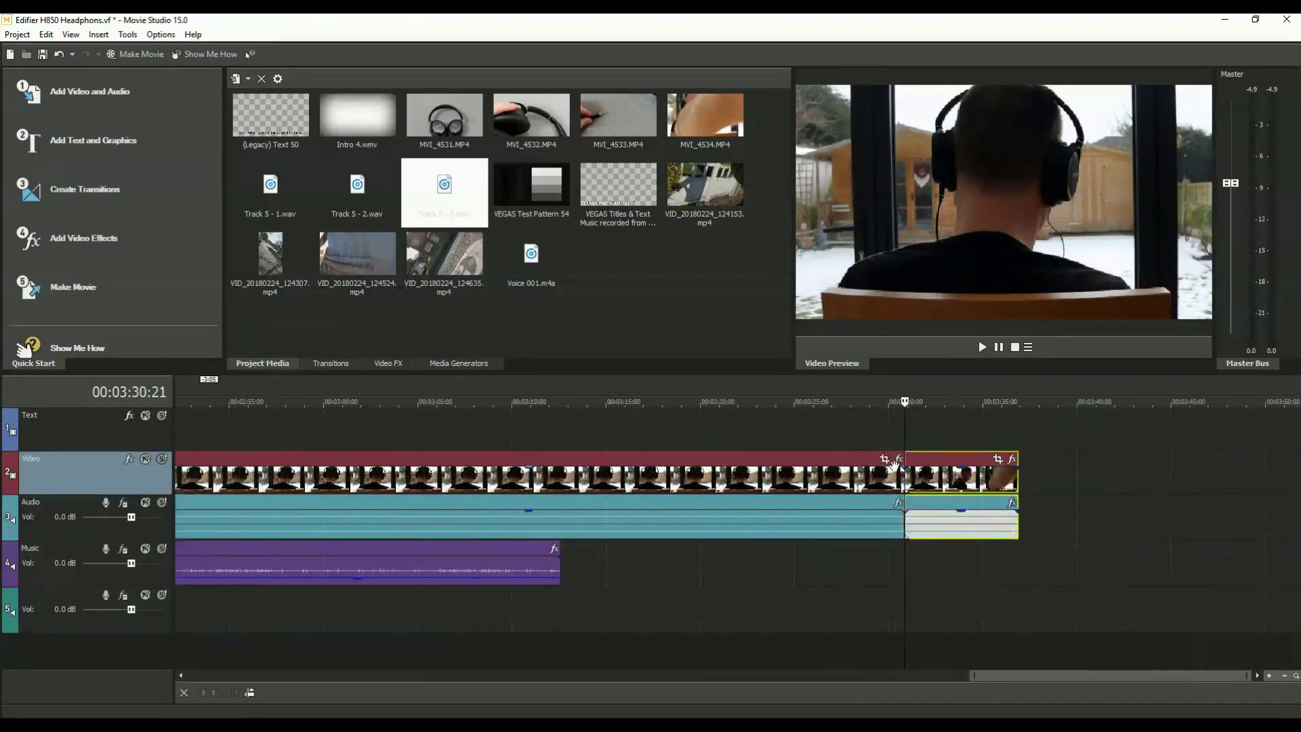
pyautogui.moveTo(968, 459); pyautogui.dragTo(922, 460)
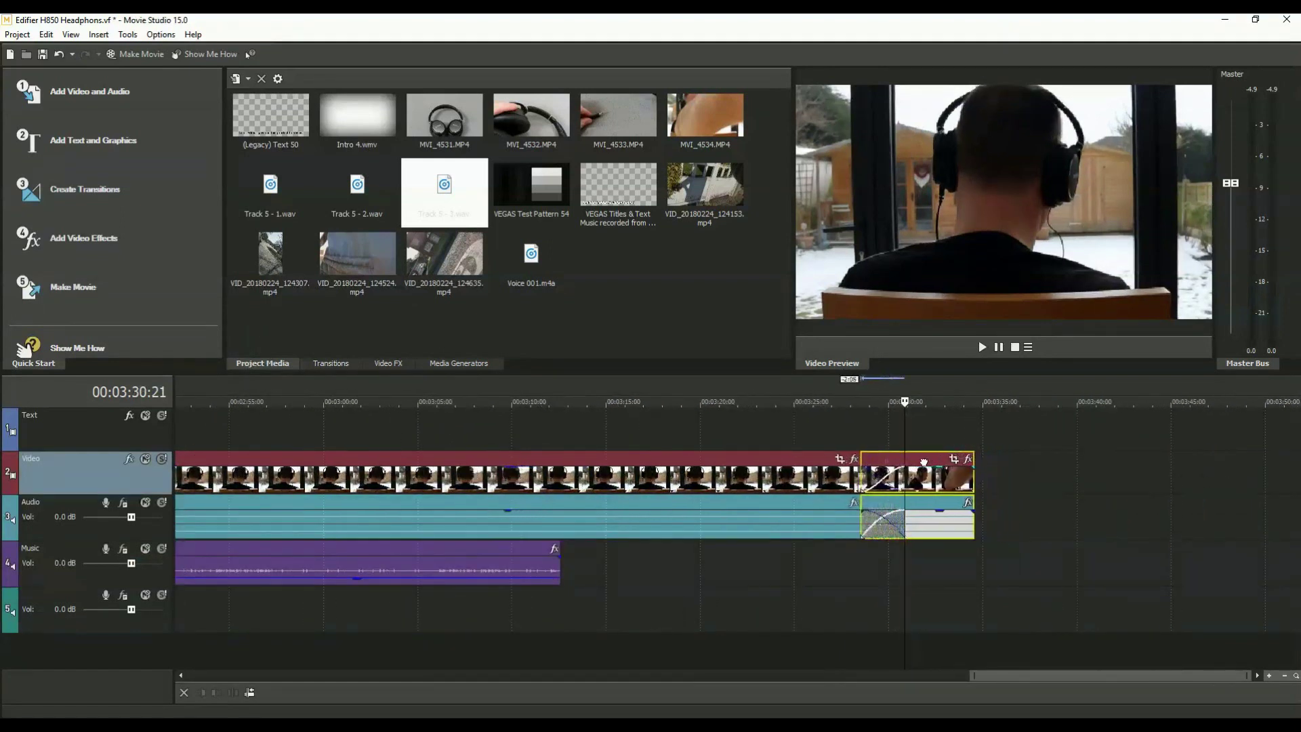
pyautogui.click(816, 405)
pyautogui.press('space')
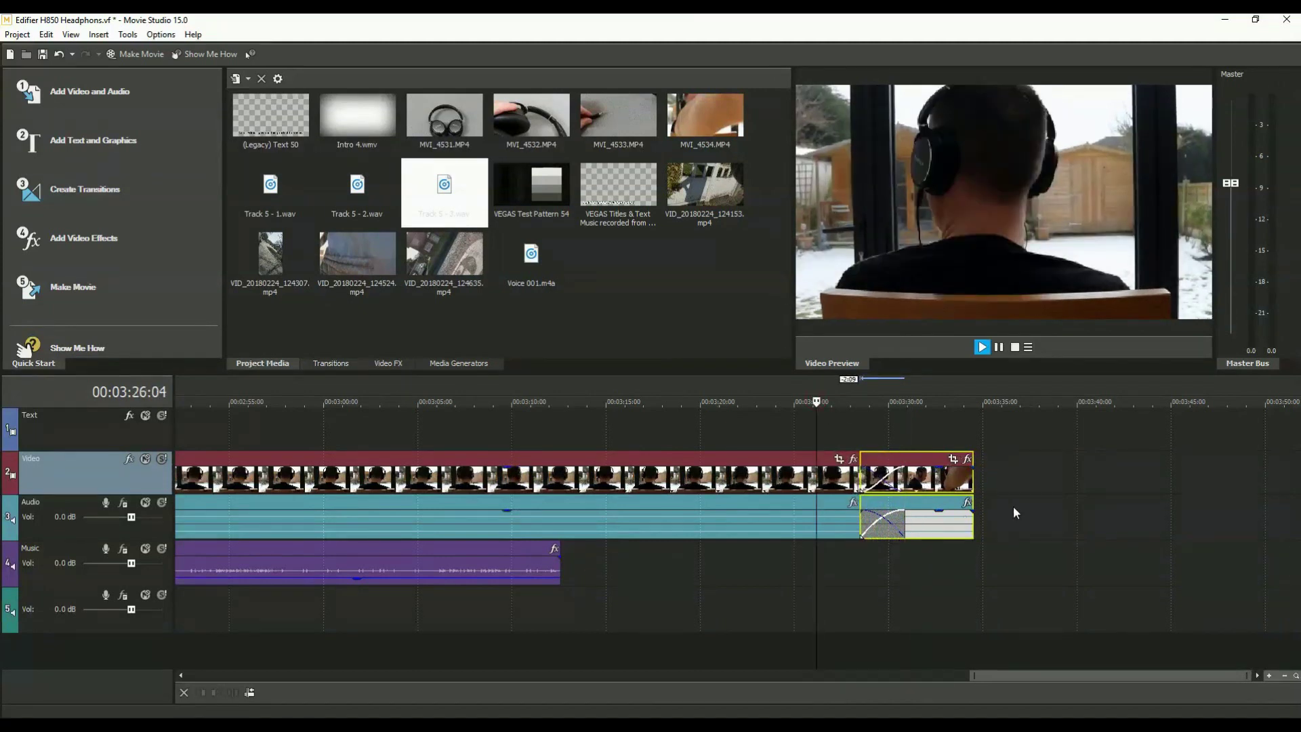
pyautogui.press('space')
# Mute the short final audio event via Switches > Mute, then check the final video event's menu.
pyautogui.rightClick(897, 521)
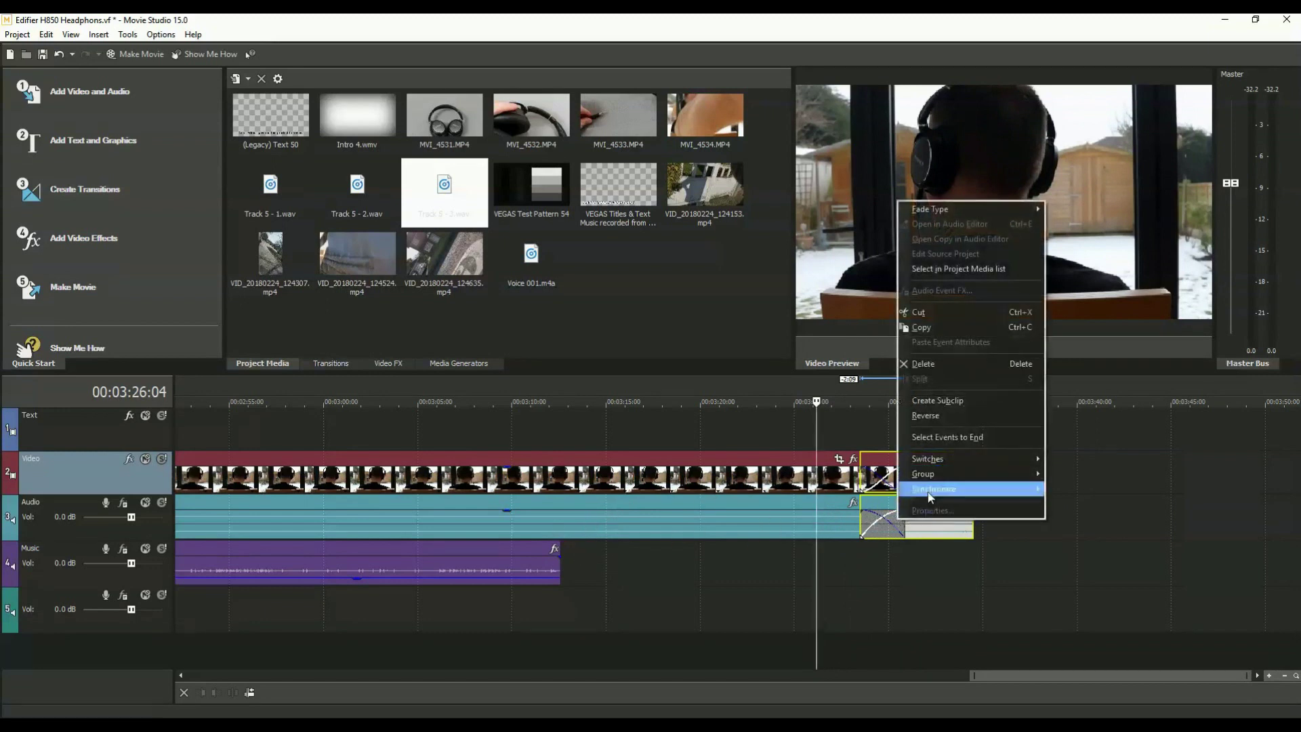
pyautogui.moveTo(927, 458)
pyautogui.click(1087, 459)
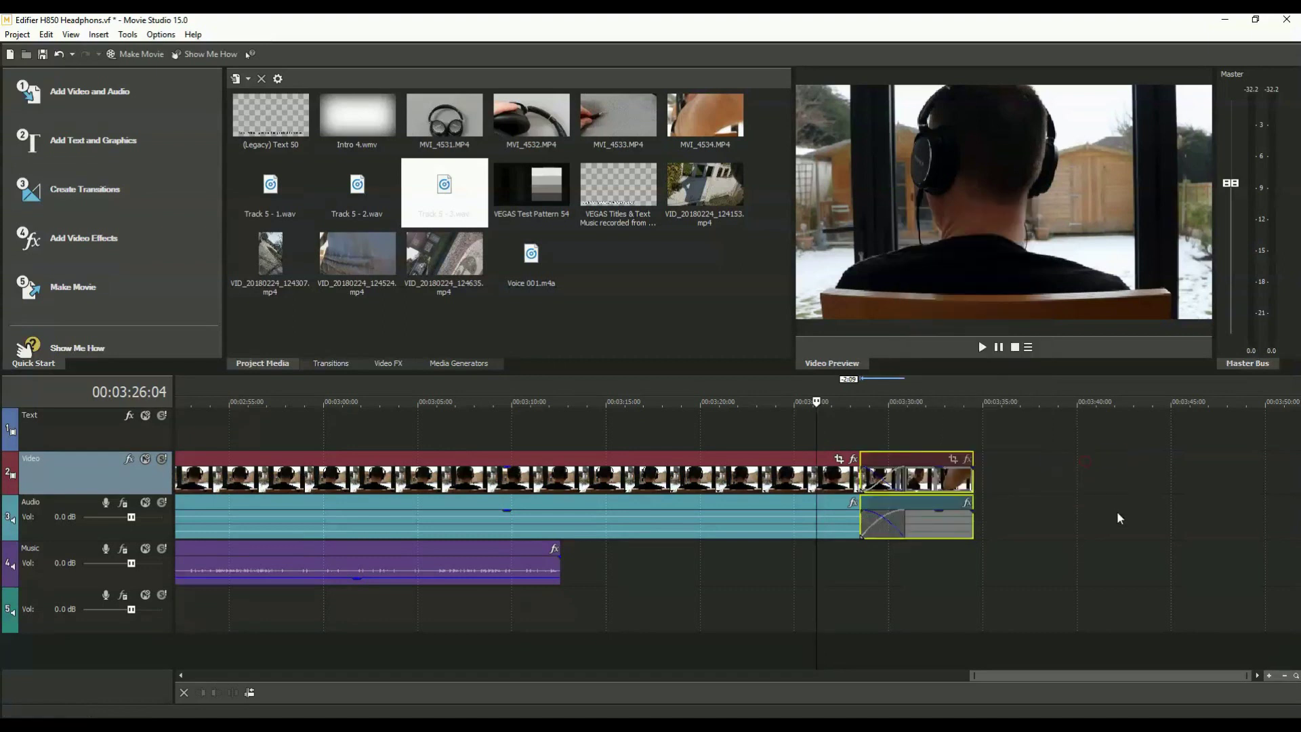
pyautogui.click(1114, 509)
pyautogui.click(915, 475)
pyautogui.rightClick(915, 475)
pyautogui.moveTo(946, 414)
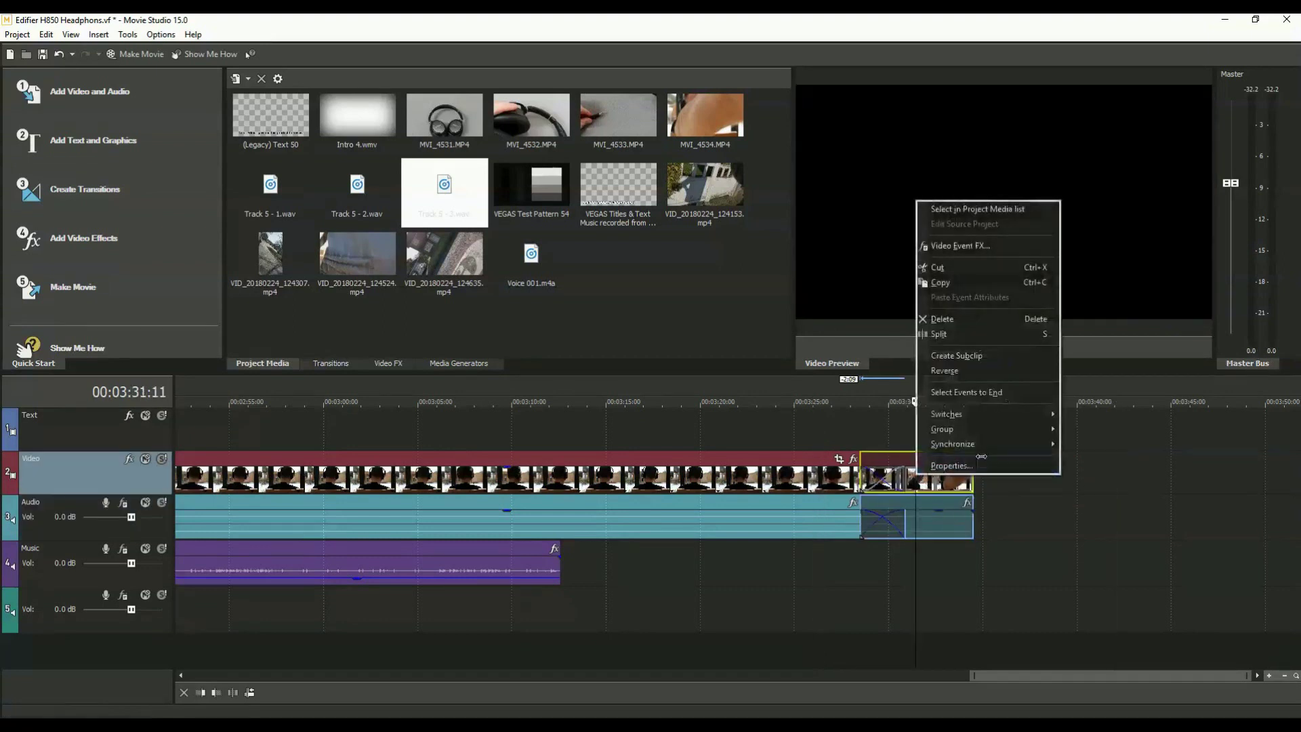
pyautogui.click(1087, 463)
pyautogui.click(906, 521)
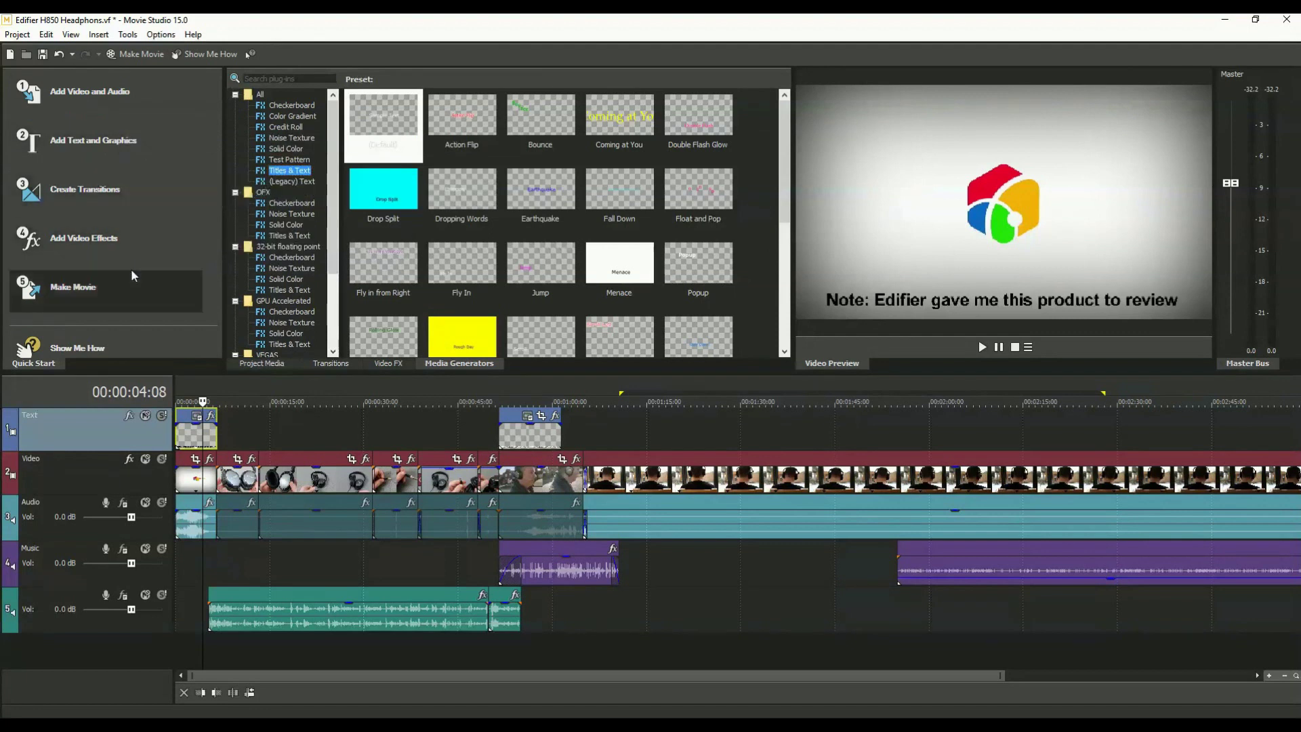
# Show the Video FX library and drag Black and White onto the outdoor listening clip.
pyautogui.click(88, 244)
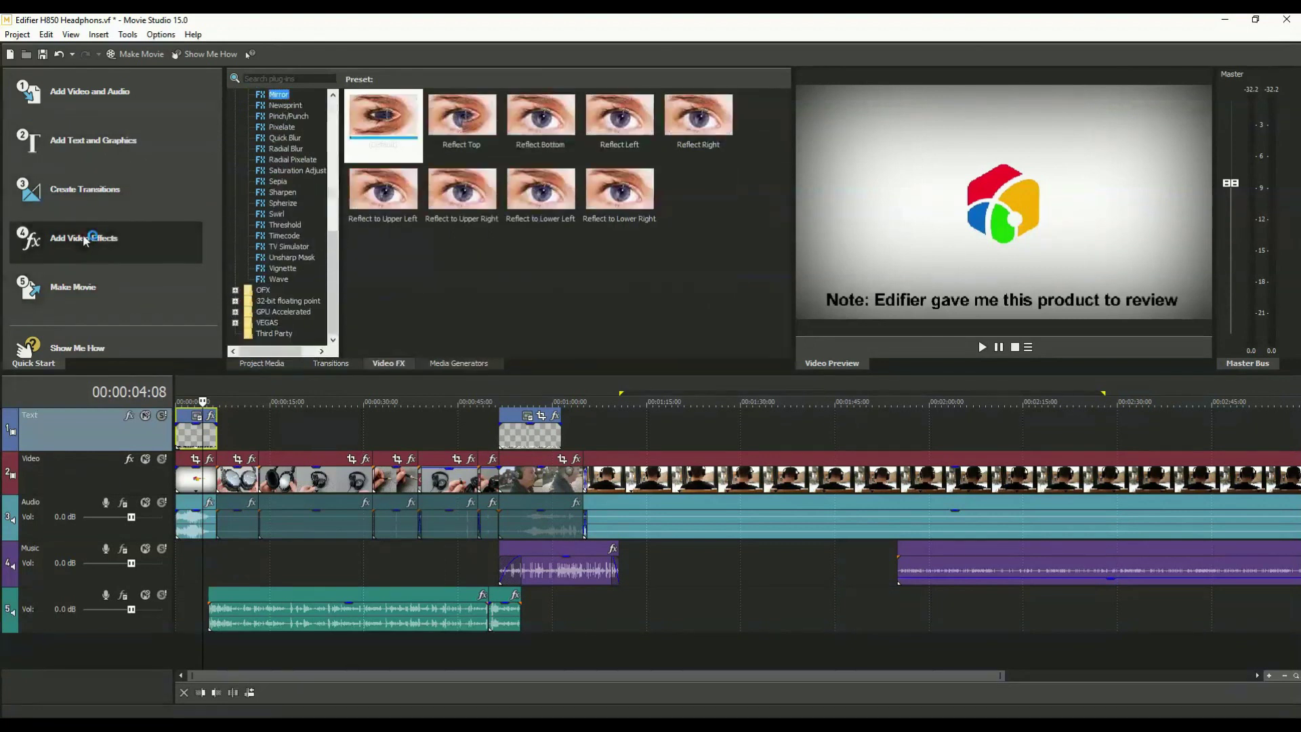
pyautogui.scroll(5, 309, 143)
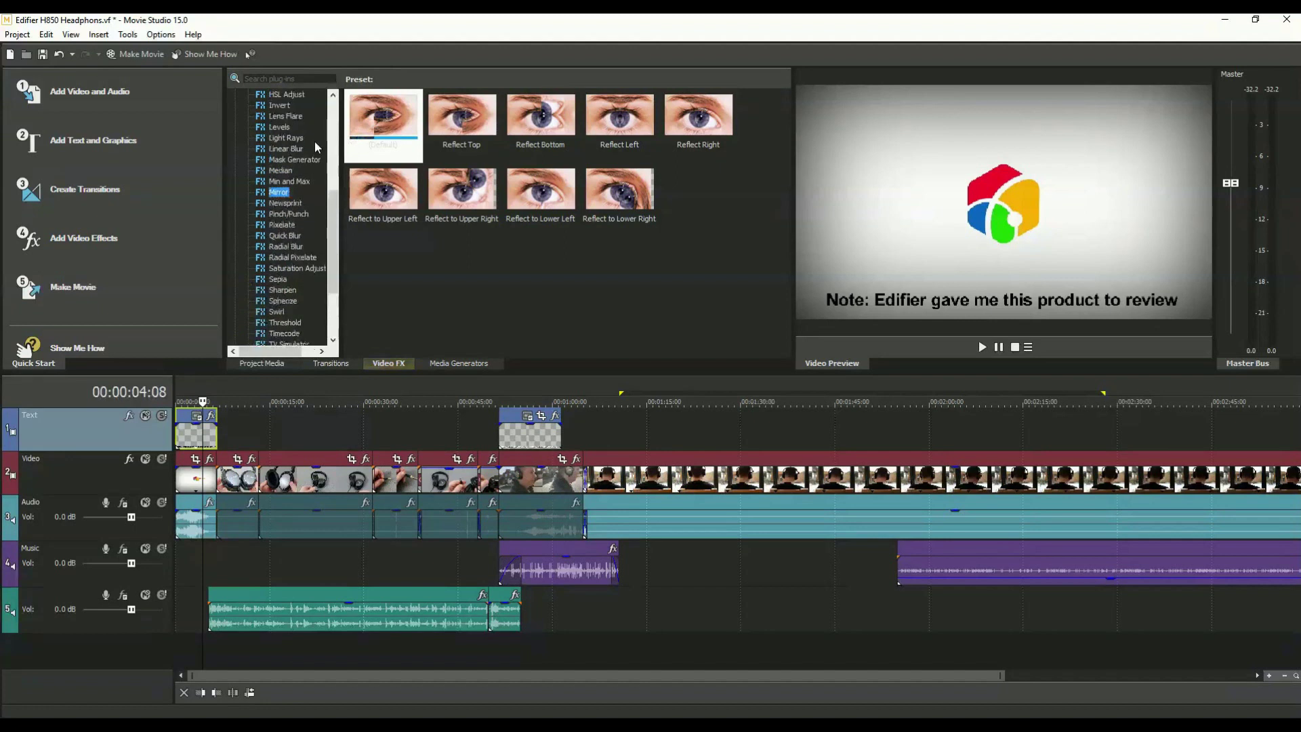
pyautogui.scroll(5, 305, 154)
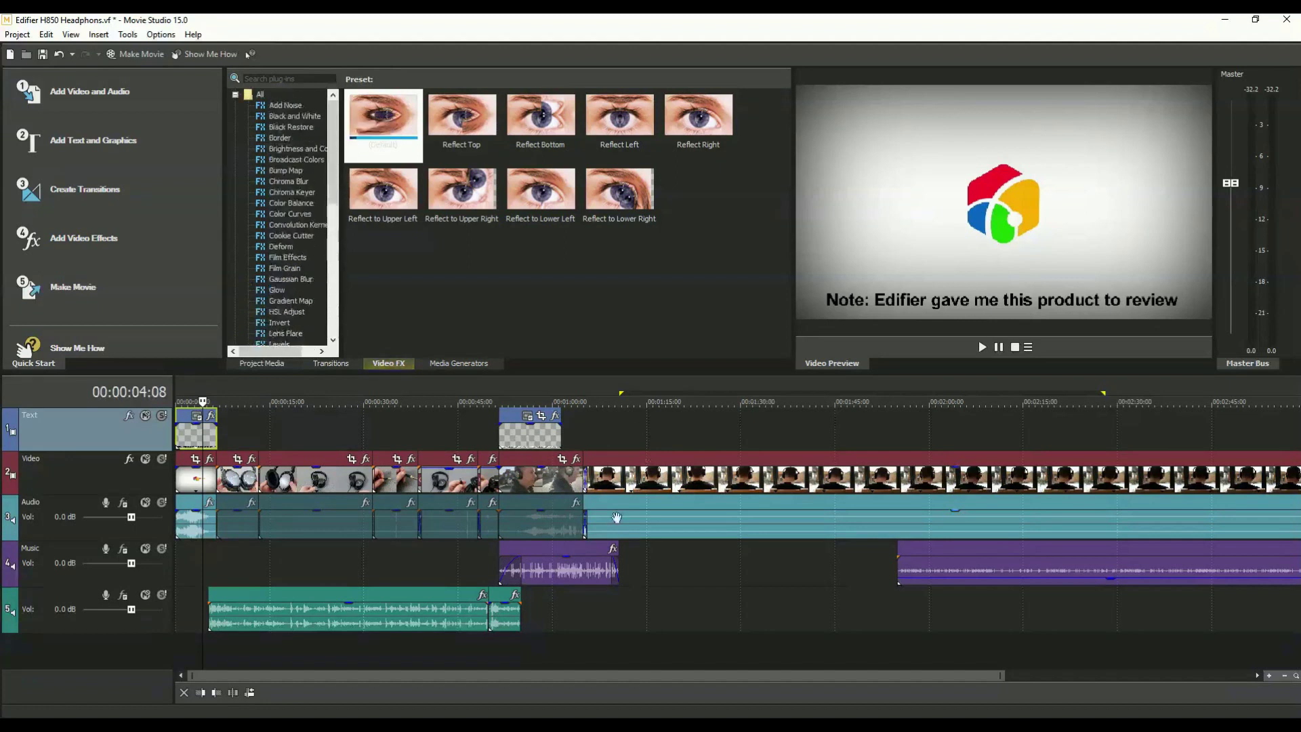
pyautogui.click(671, 400)
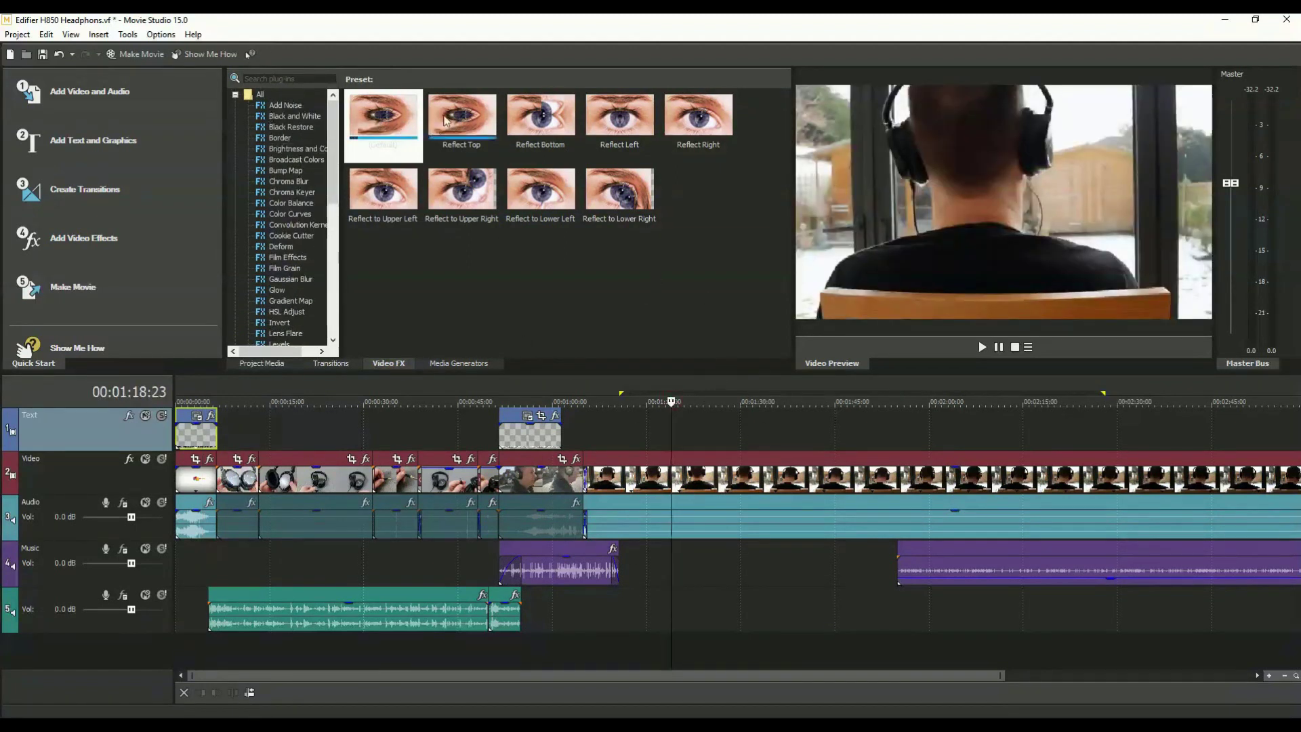
pyautogui.click(293, 116)
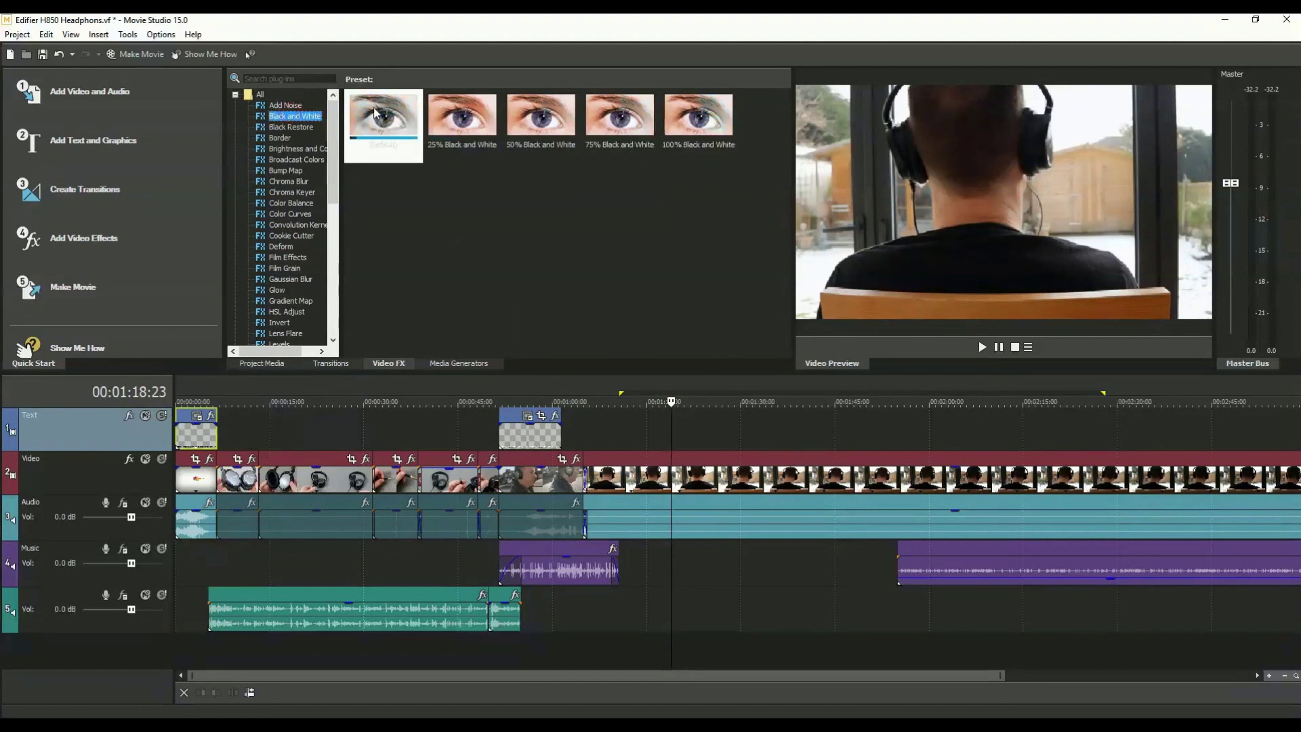
pyautogui.moveTo(379, 115); pyautogui.dragTo(701, 478)
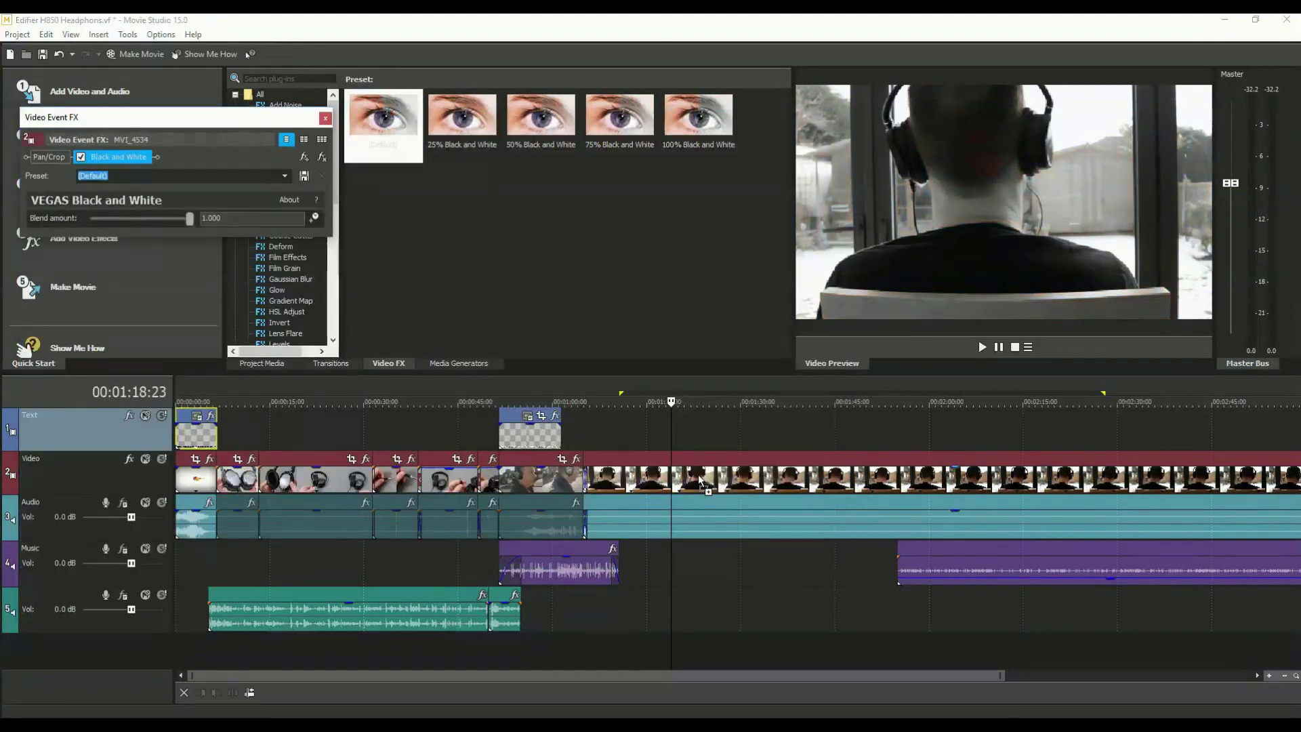
pyautogui.click(326, 117)
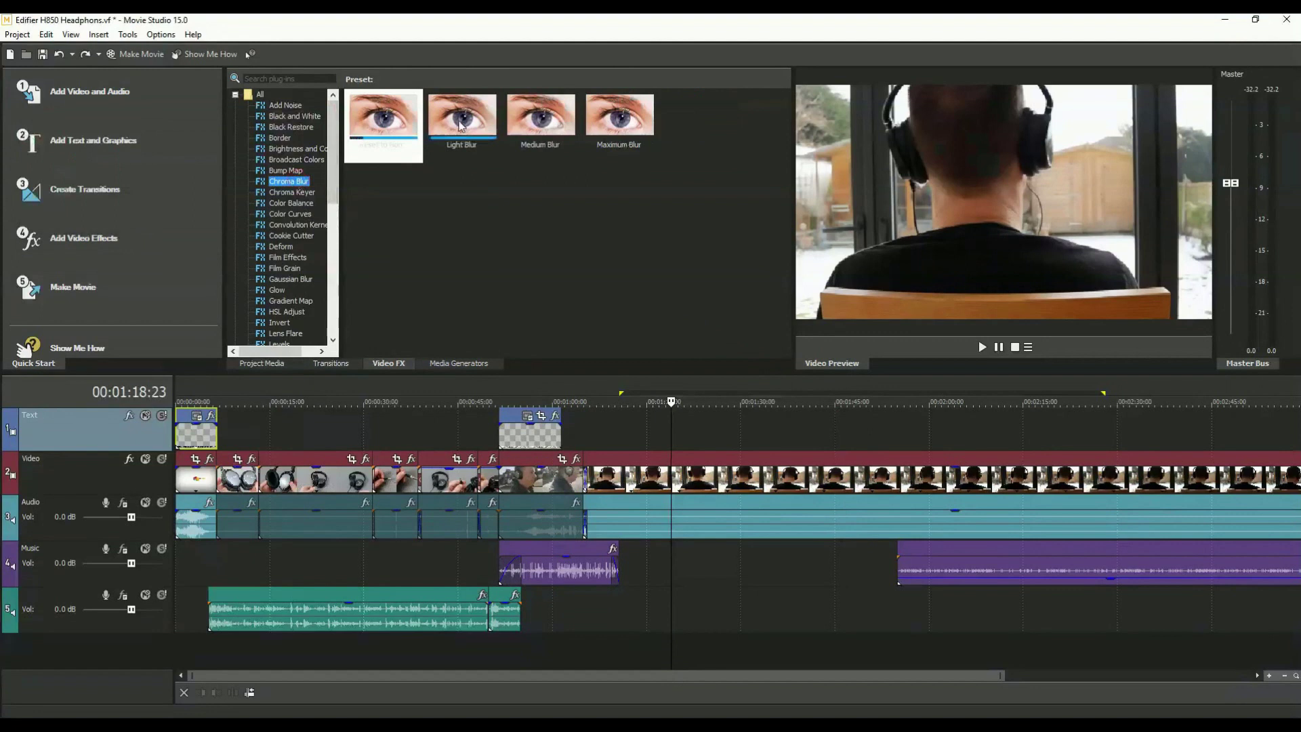
# Browse Film Effects and try the Gaussian Blur Medium Blur preset on the clip, then undo it.
pyautogui.click(289, 181)
pyautogui.click(290, 237)
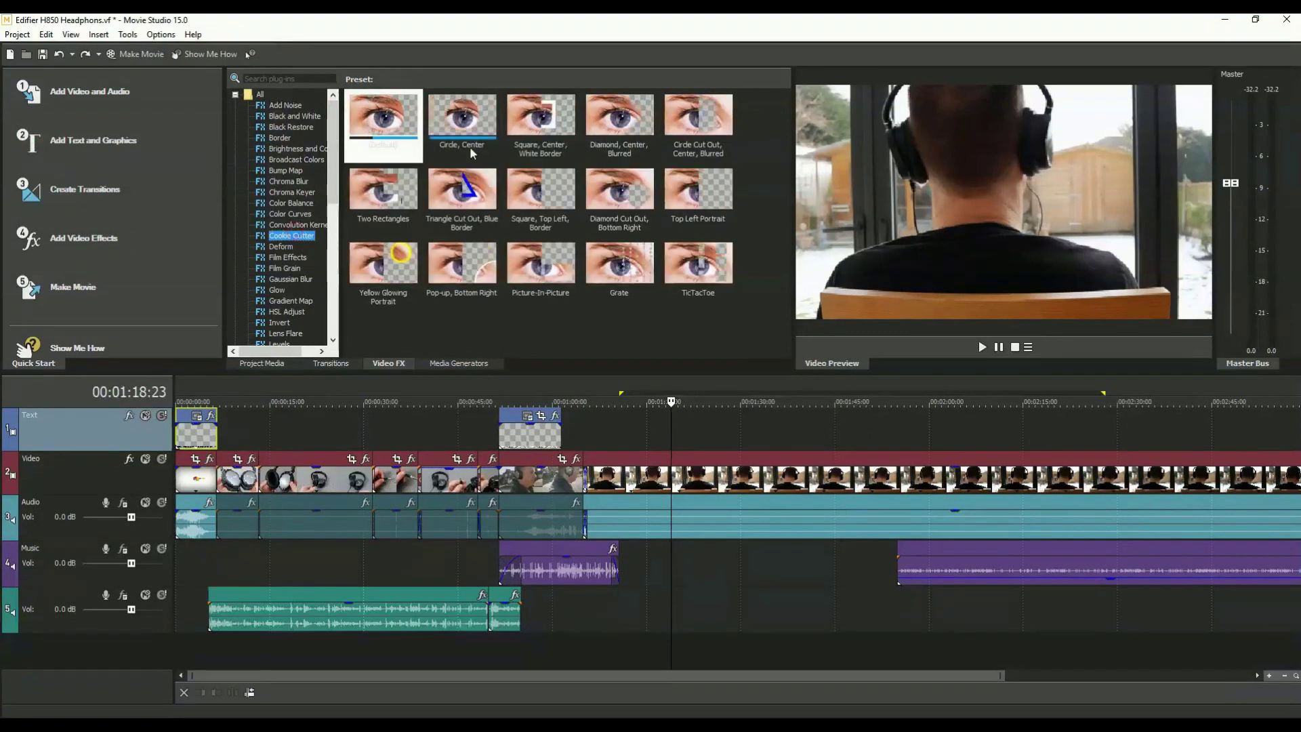
pyautogui.click(291, 258)
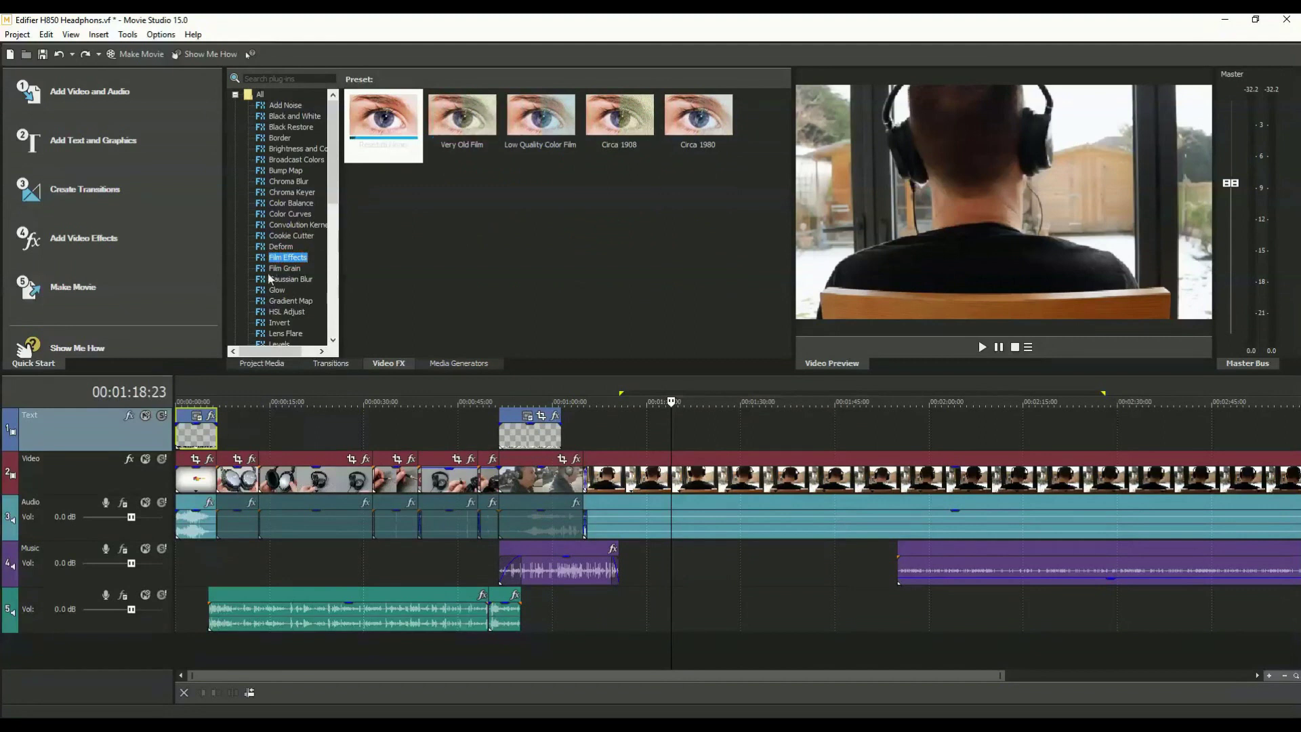
pyautogui.click(290, 279)
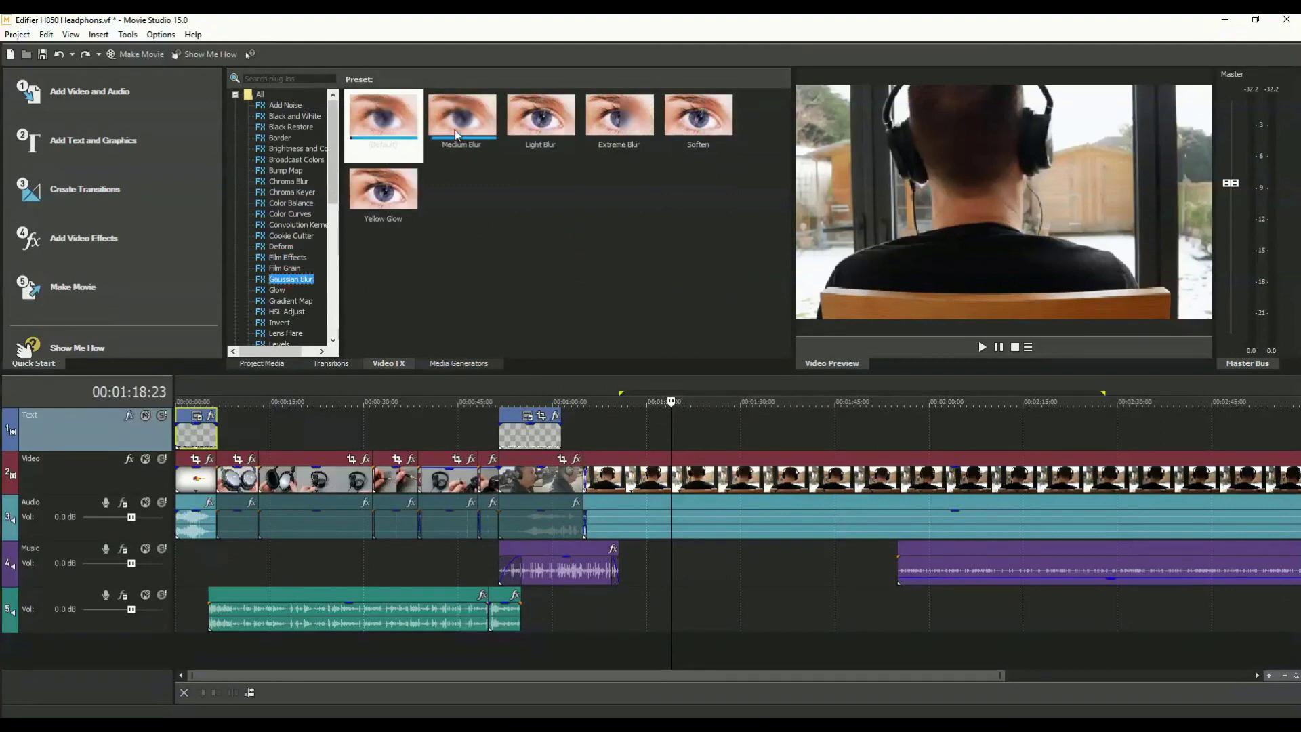
pyautogui.moveTo(463, 117); pyautogui.dragTo(683, 478)
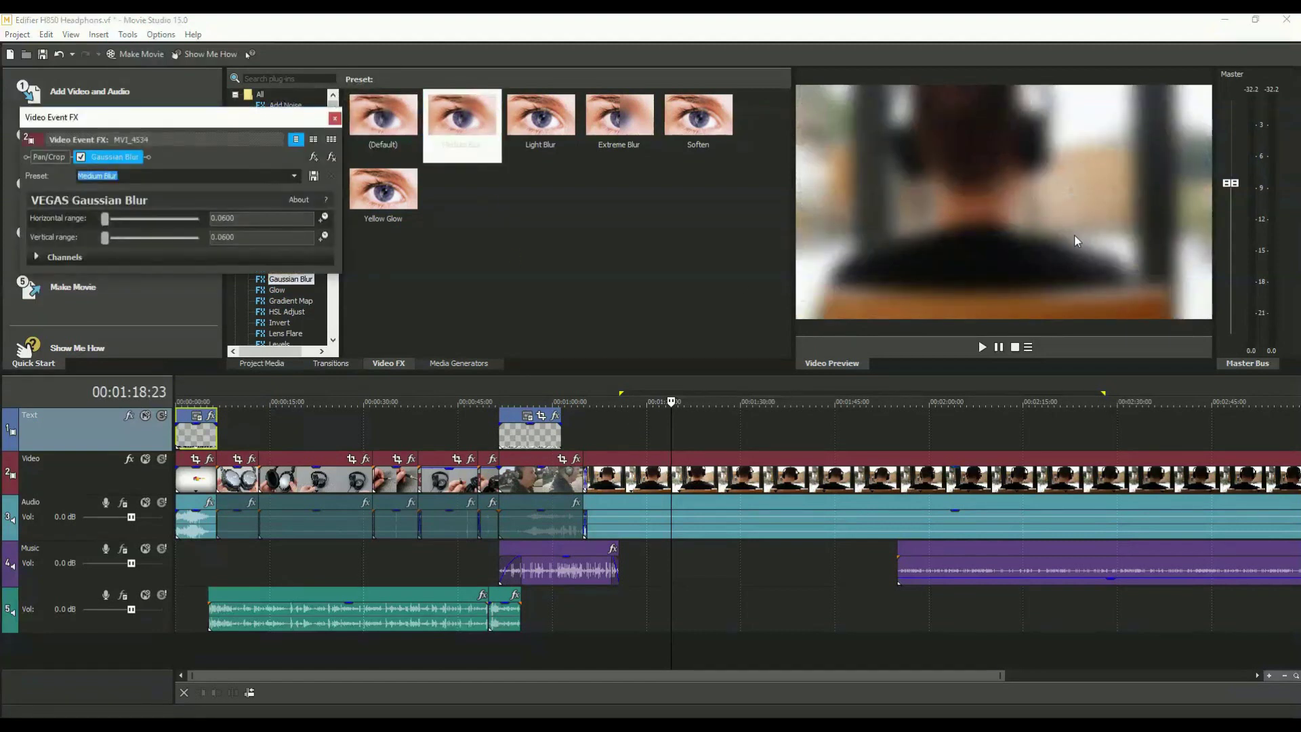
pyautogui.hotkey('ctrl', 'z')
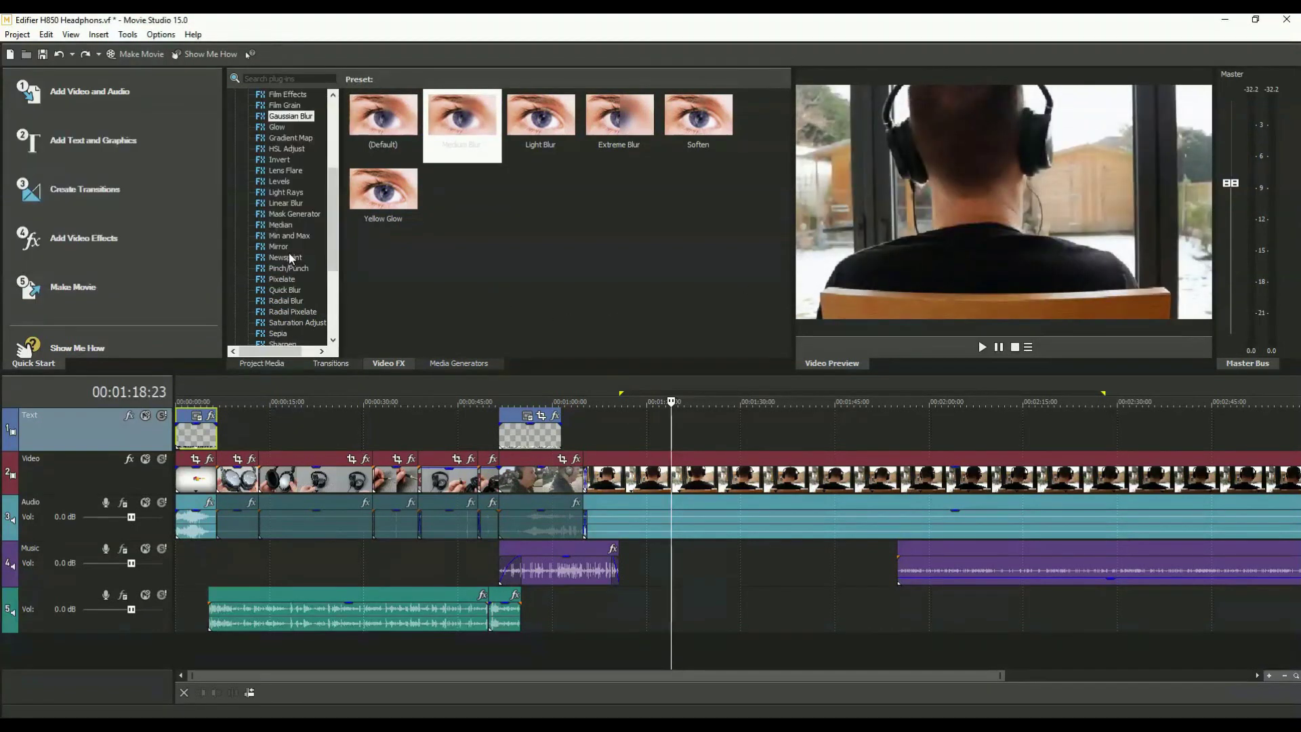
# Apply the Newpaper Newsprint preset to the clip and play it to preview.
pyautogui.click(285, 256)
pyautogui.click(462, 117)
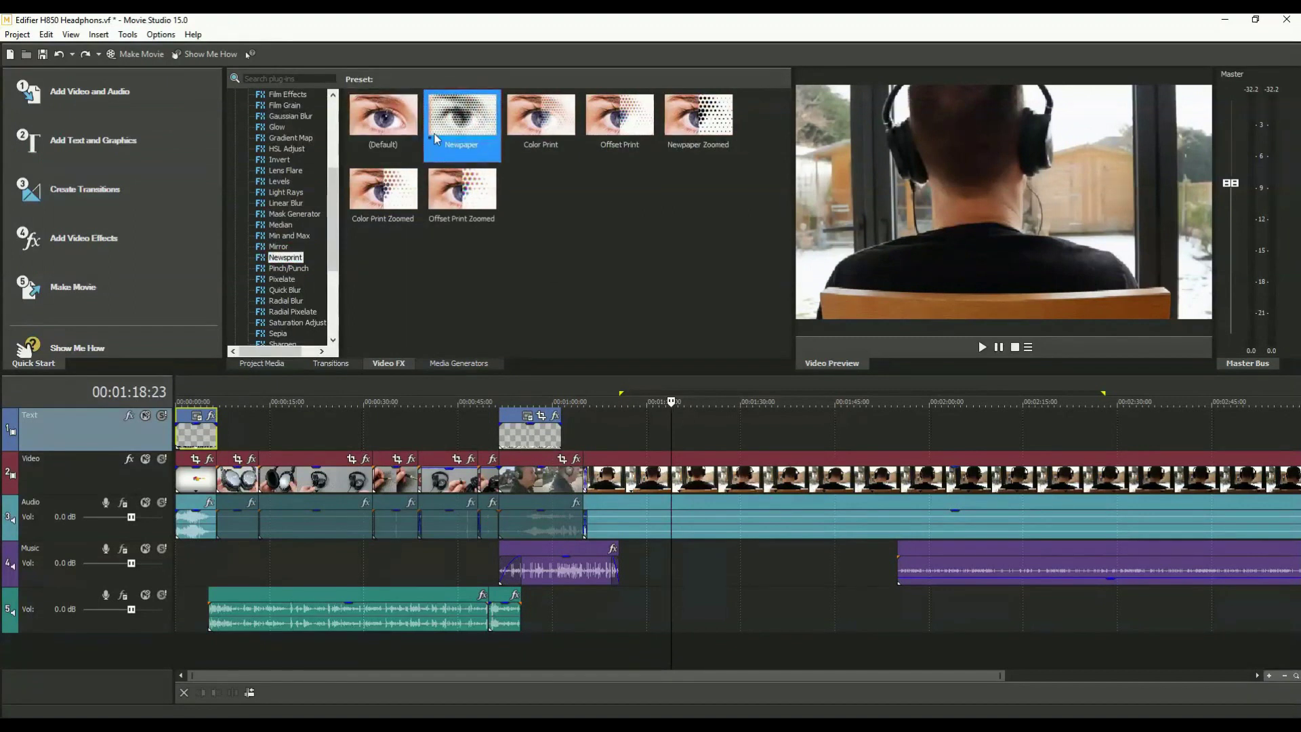
pyautogui.moveTo(463, 117); pyautogui.dragTo(770, 488)
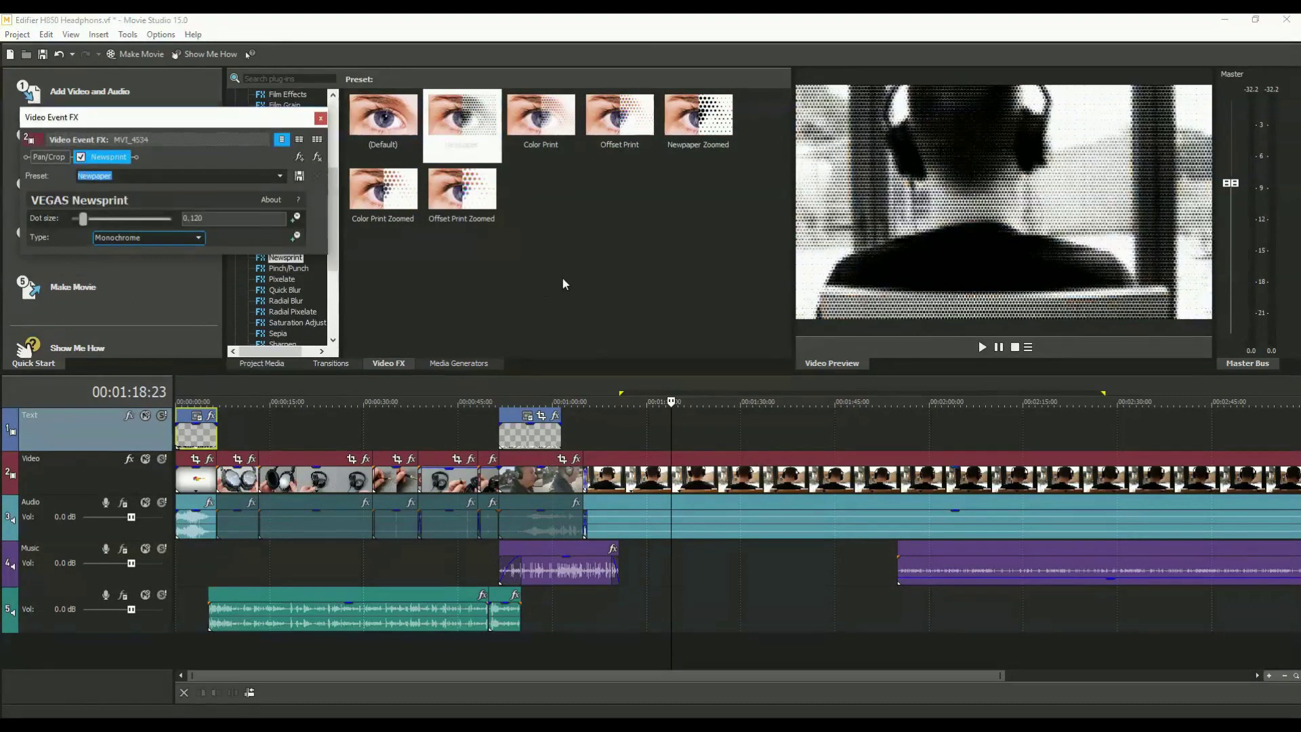
pyautogui.click(731, 438)
pyautogui.press('space')
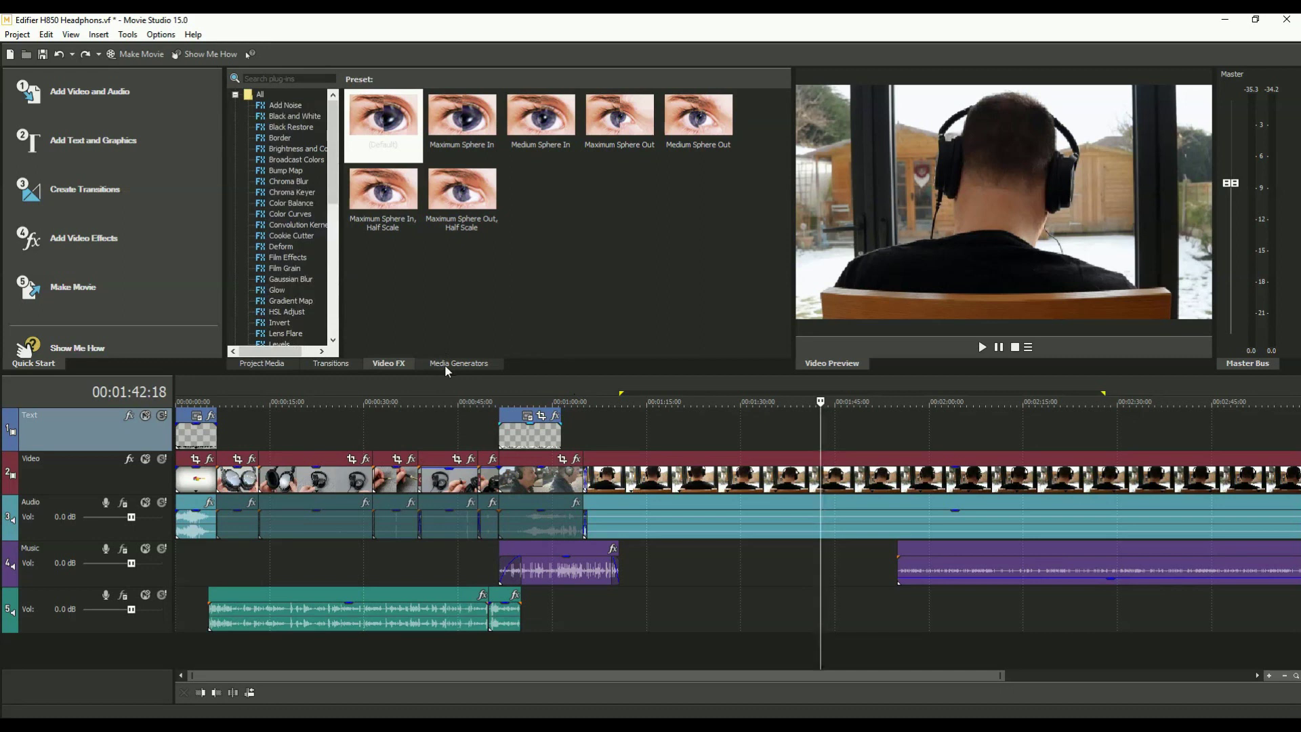
# Show the Media Generators library and scrub the playhead from the start to about 1:06.
pyautogui.click(444, 365)
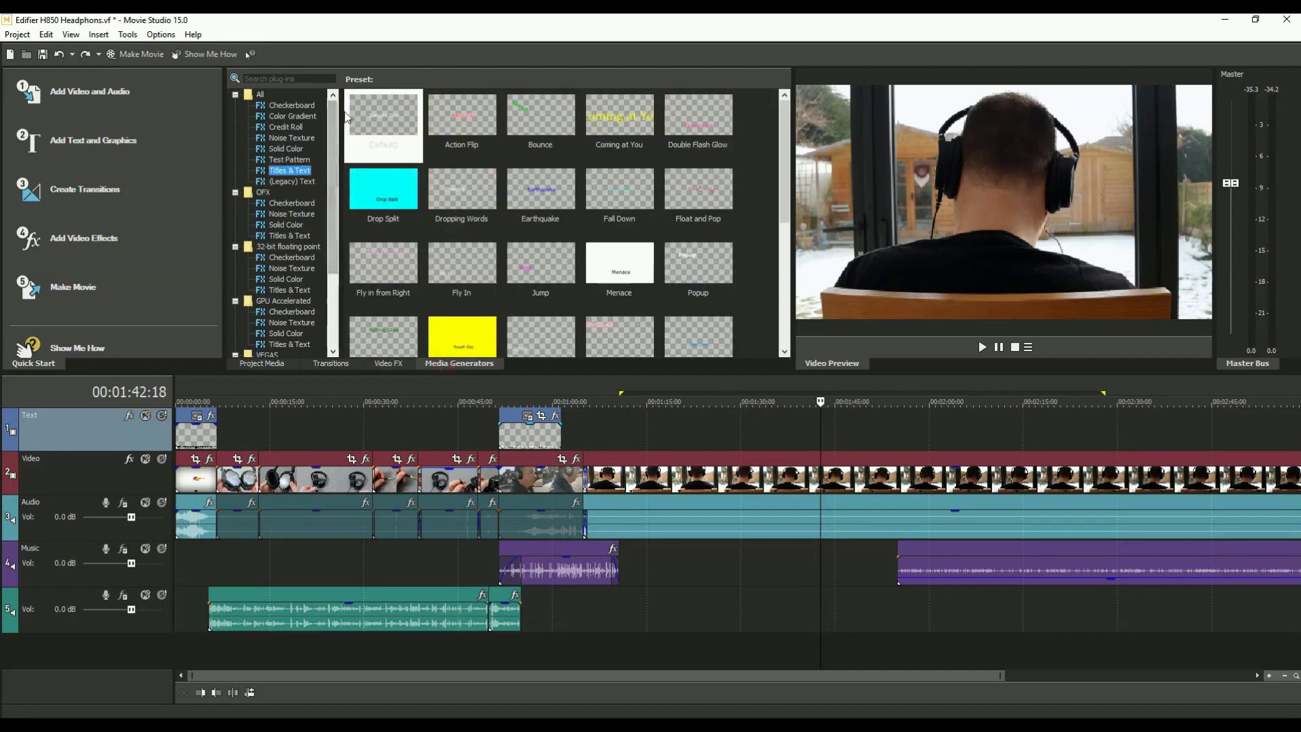
pyautogui.click(198, 402)
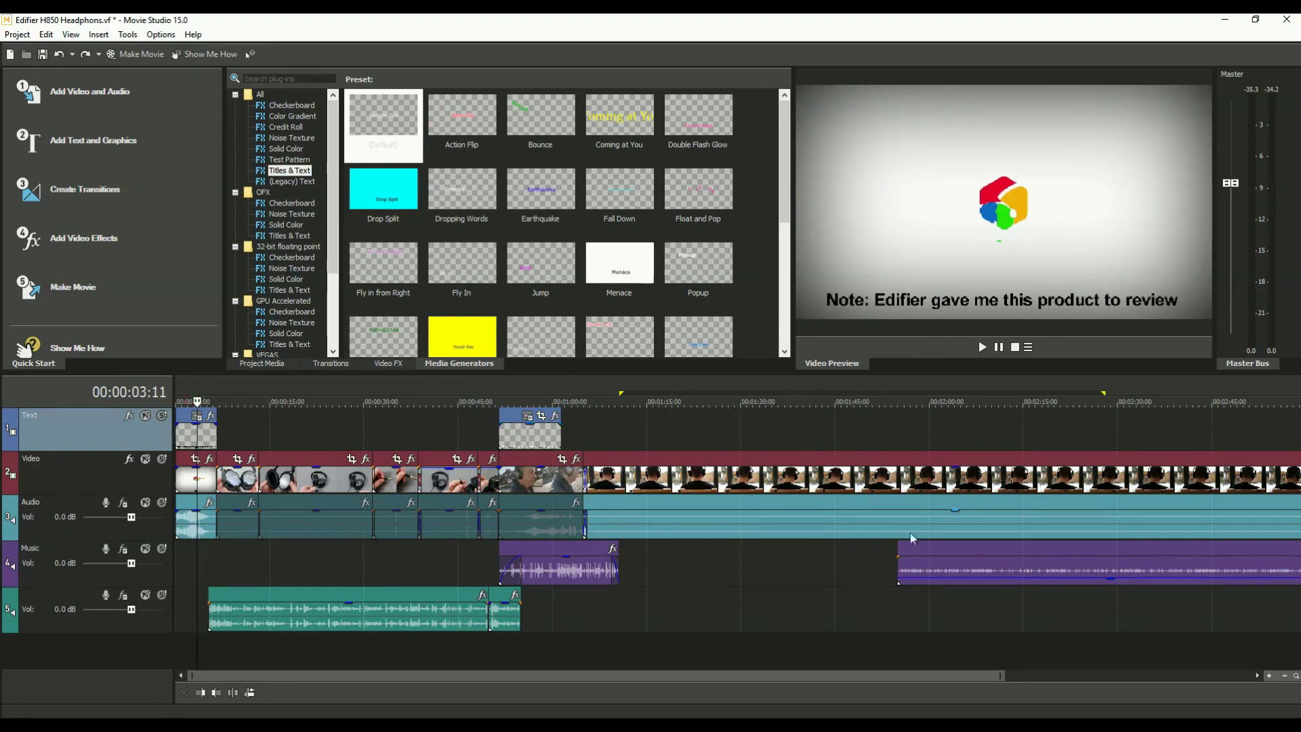
pyautogui.click(521, 402)
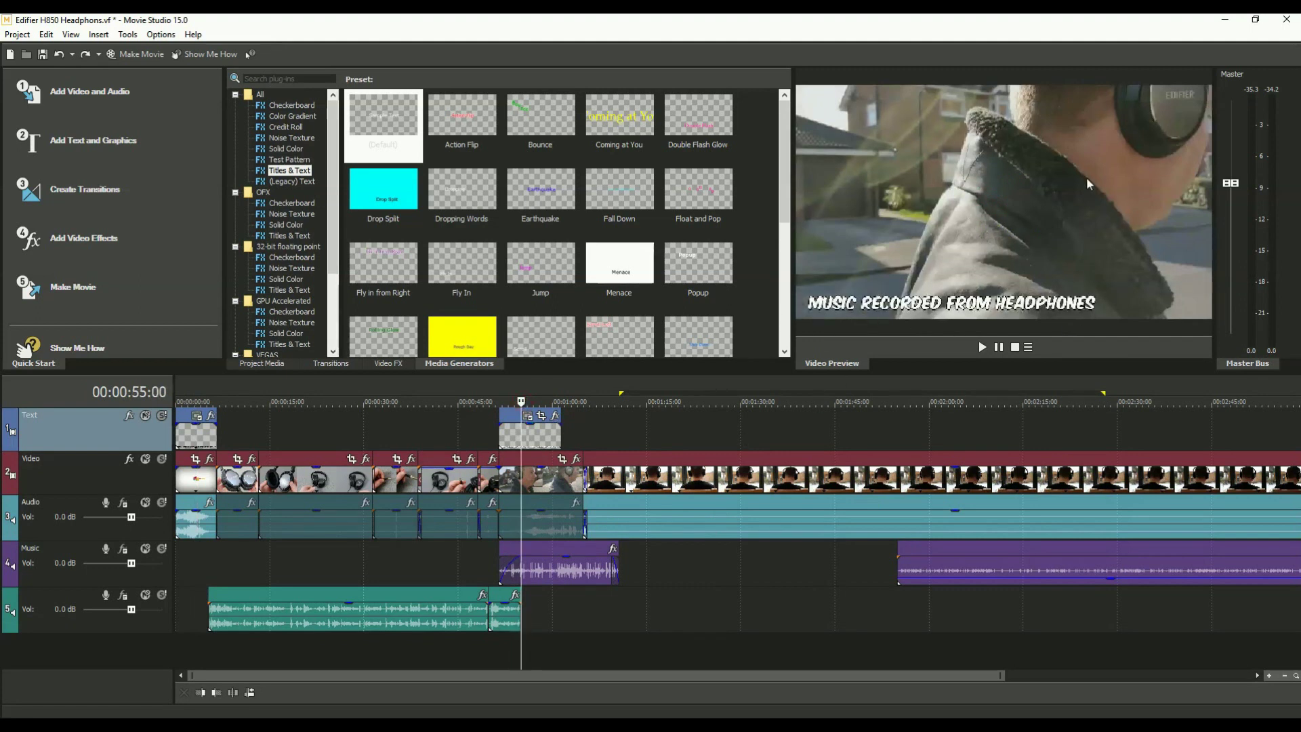
pyautogui.moveTo(520, 402); pyautogui.dragTo(594, 401)
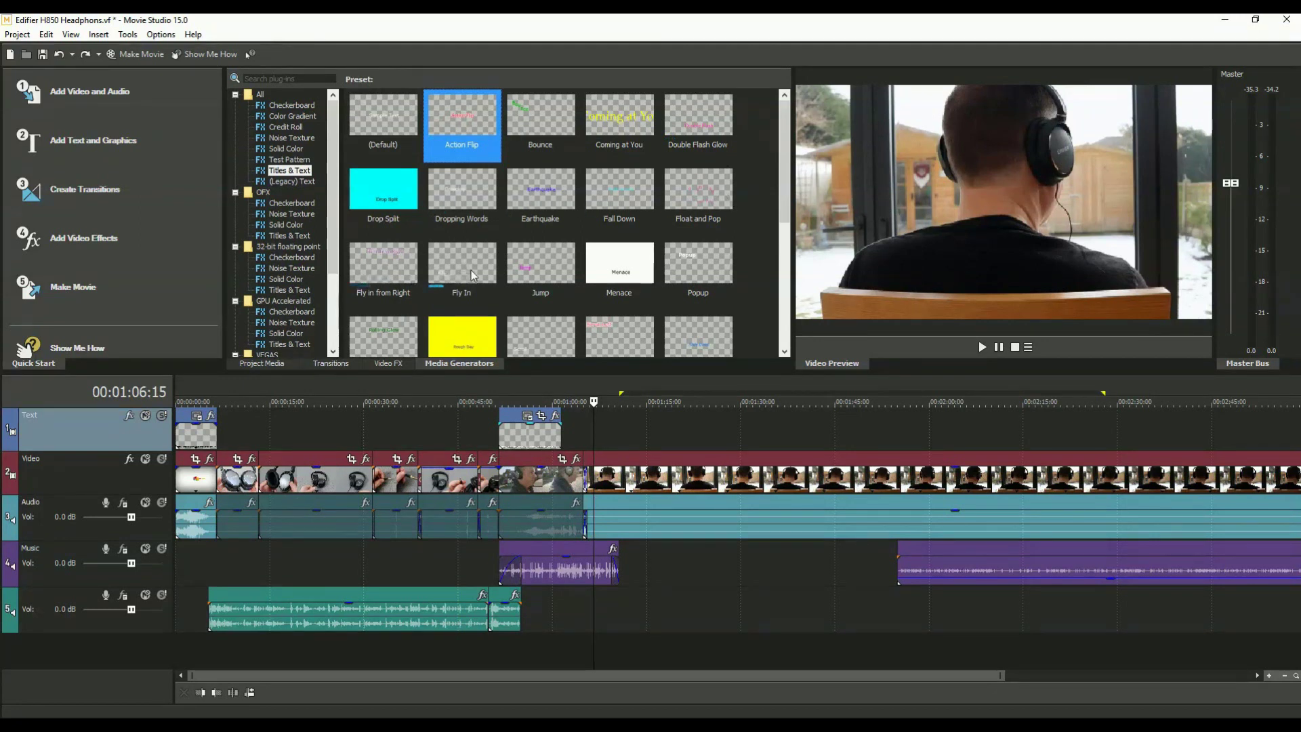
pyautogui.scroll(-1, 691, 265)
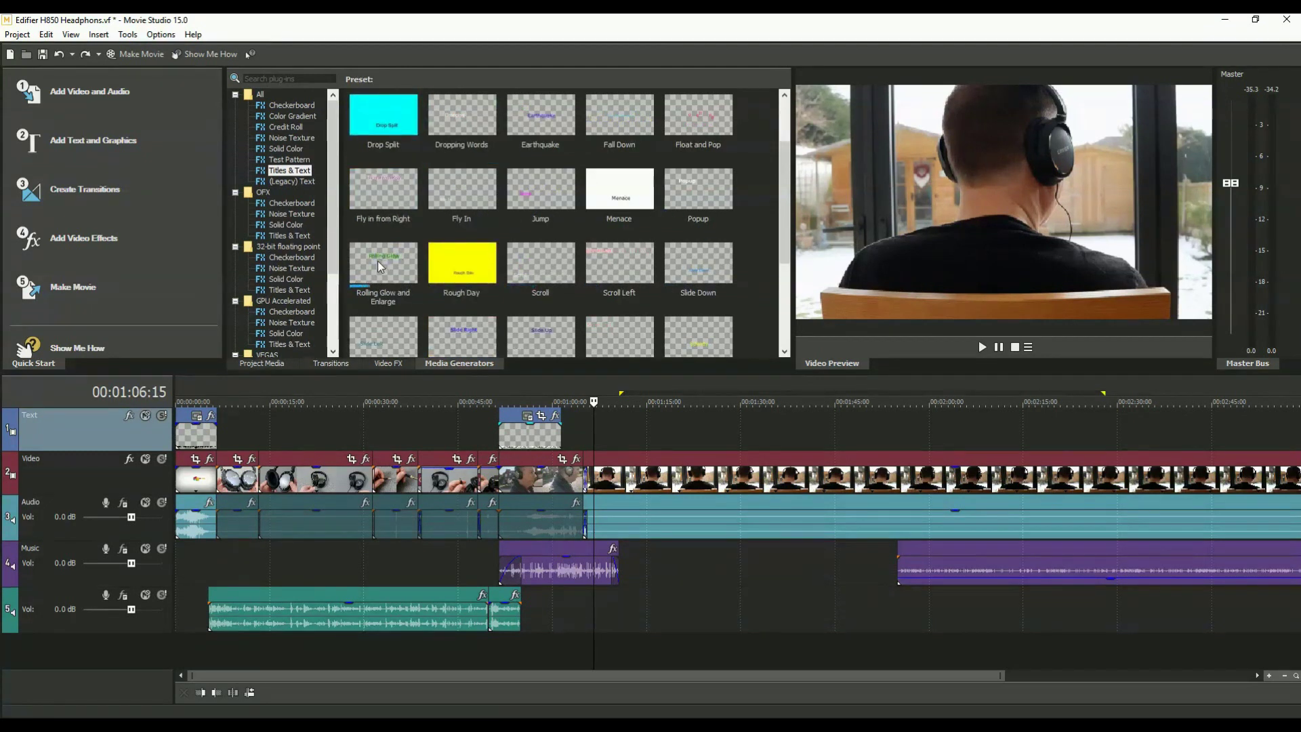
pyautogui.scroll(-1, 377, 261)
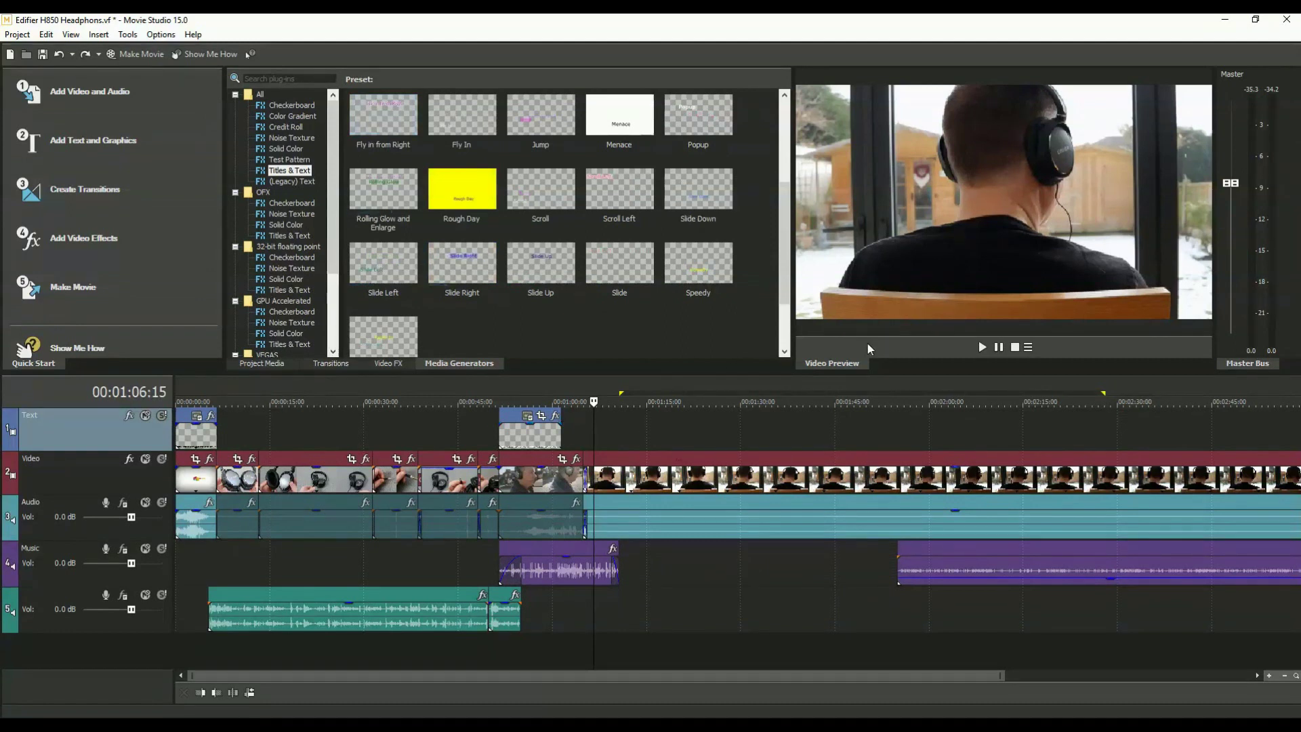
# Browse the (Legacy) Text, Solid Color and Noise Texture generator presets.
pyautogui.click(290, 183)
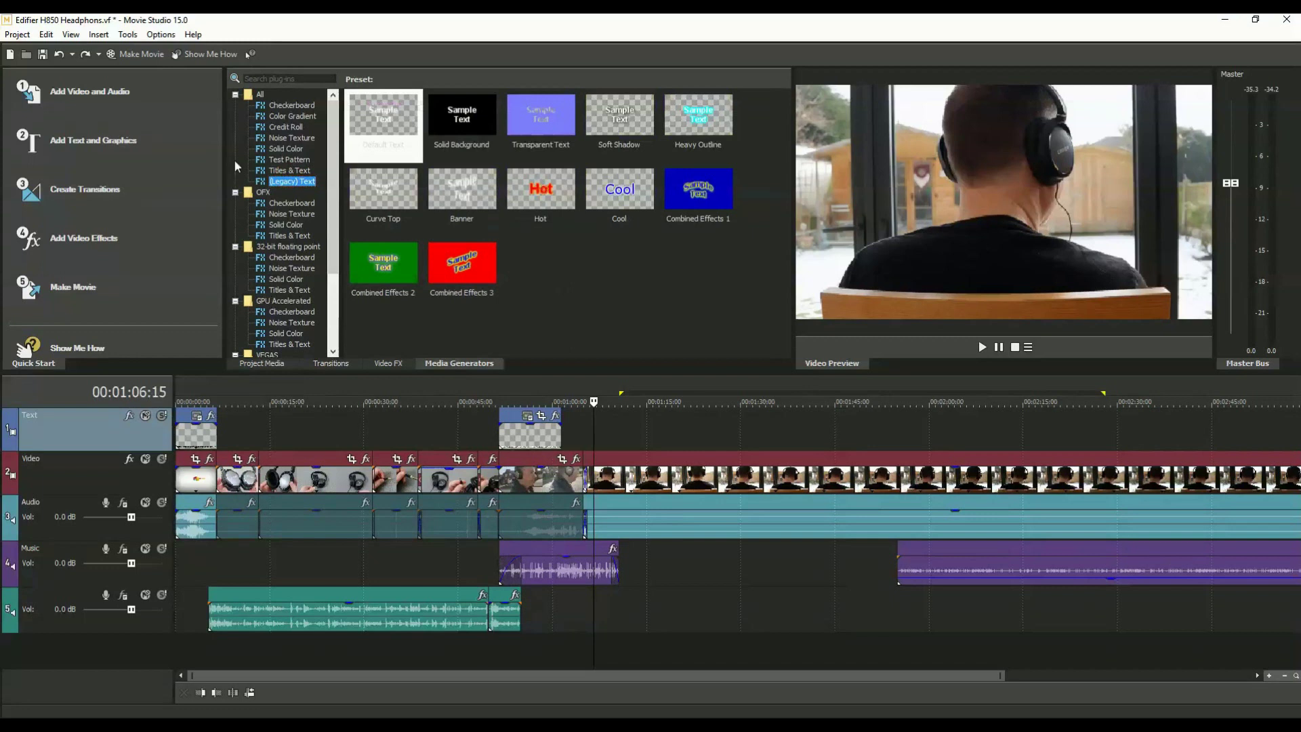
pyautogui.click(283, 150)
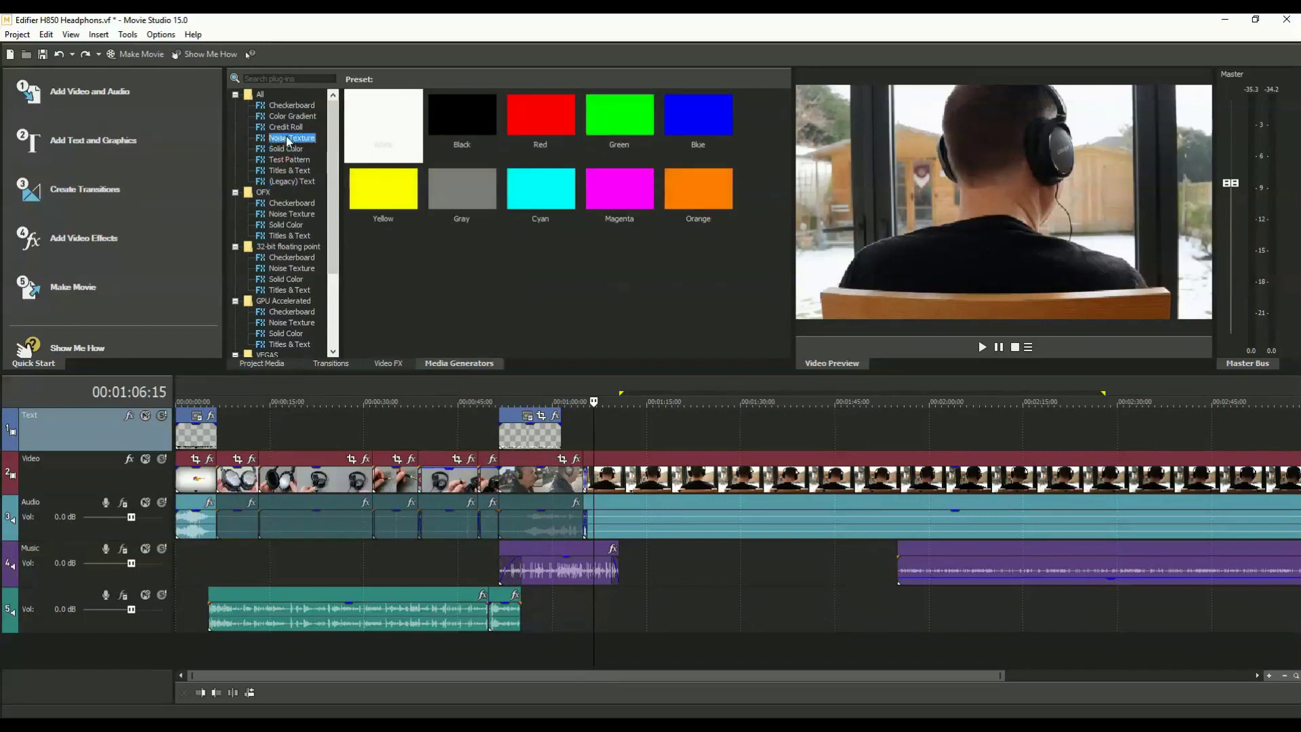
pyautogui.click(286, 139)
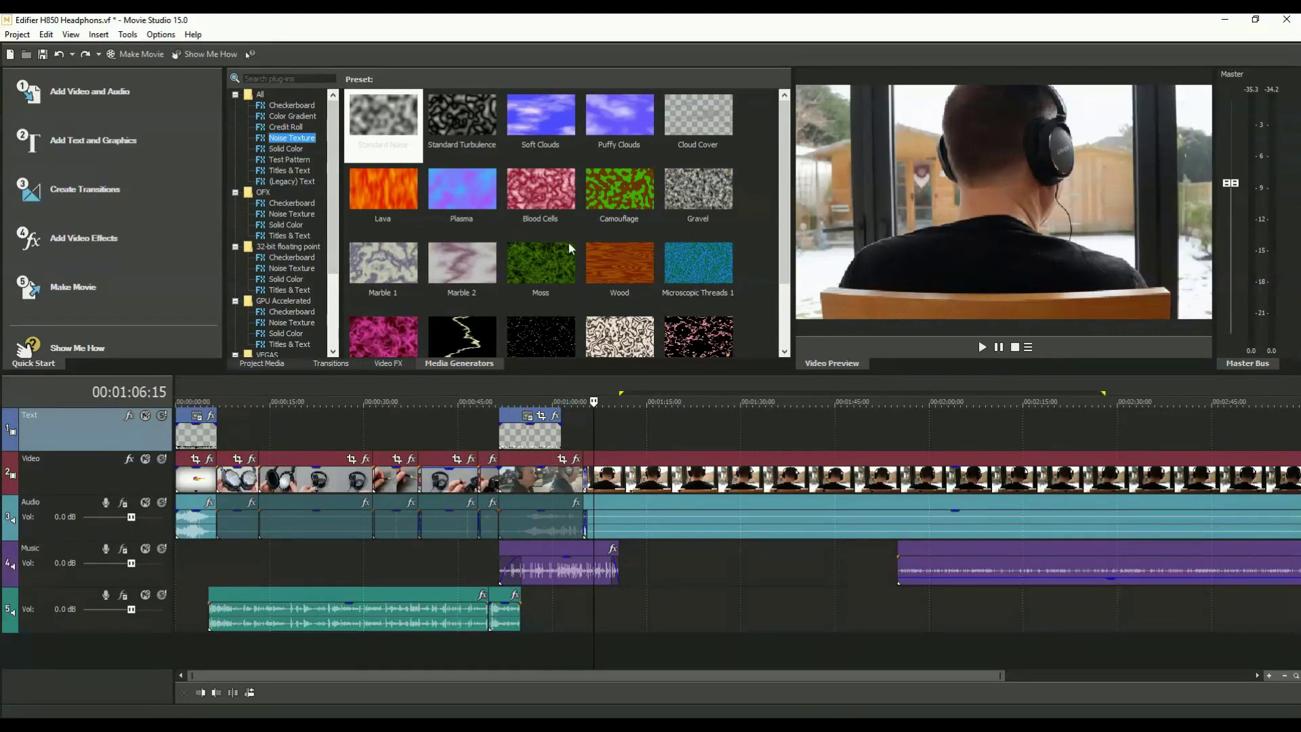
pyautogui.scroll(-1, 596, 203)
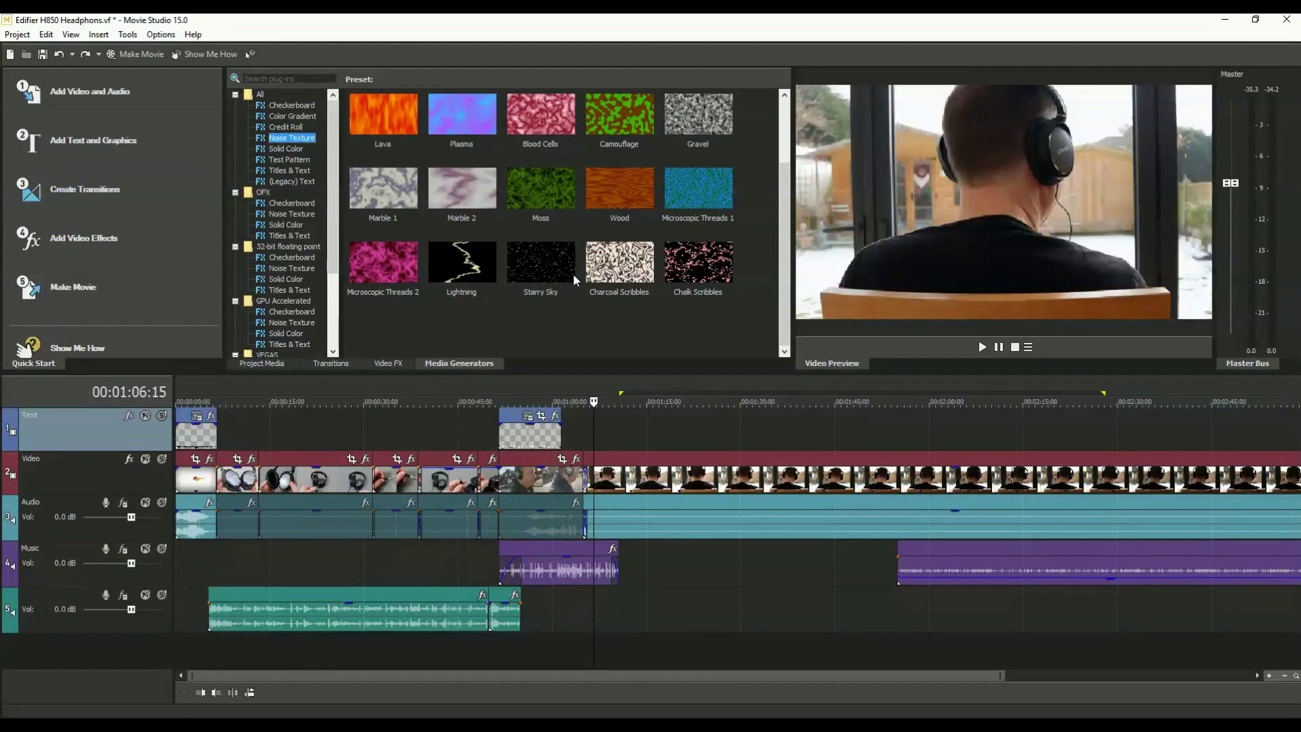
pyautogui.scroll(1, 573, 274)
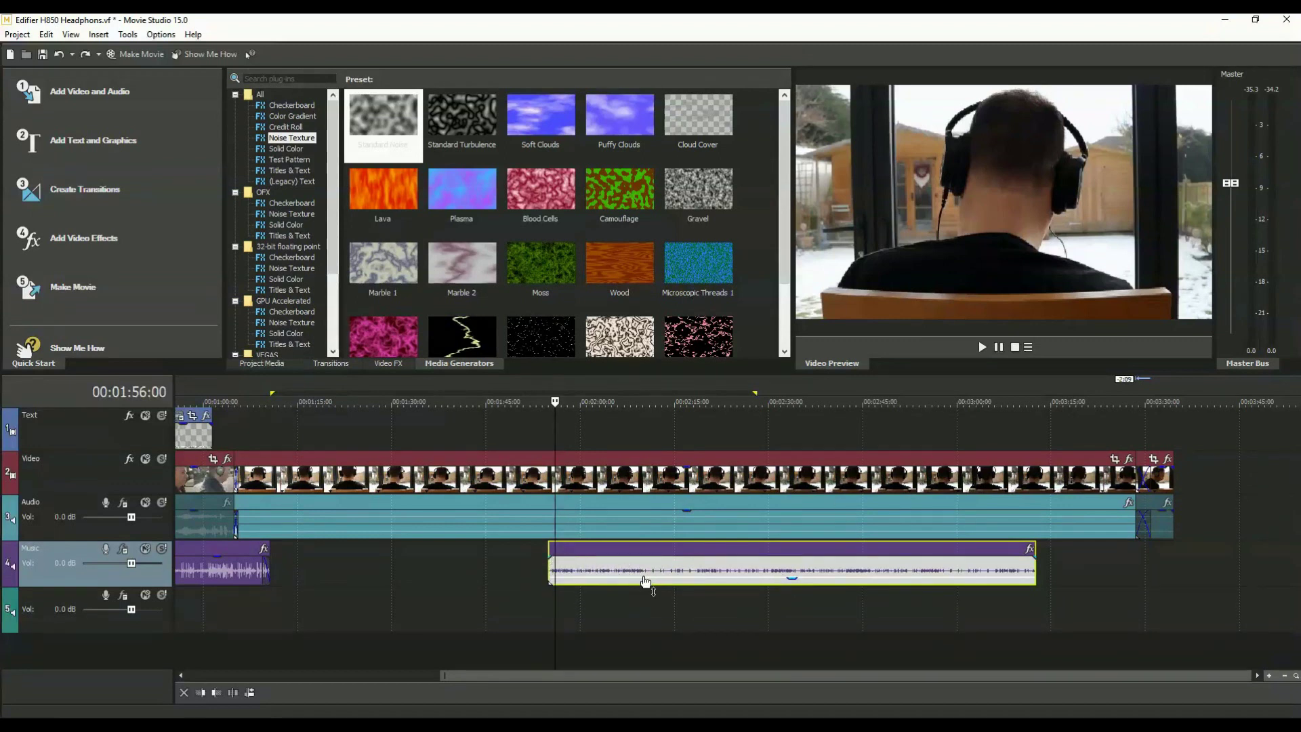
# Add a roughly seven-second fade-in to the start of the later music clip.
pyautogui.press('space')
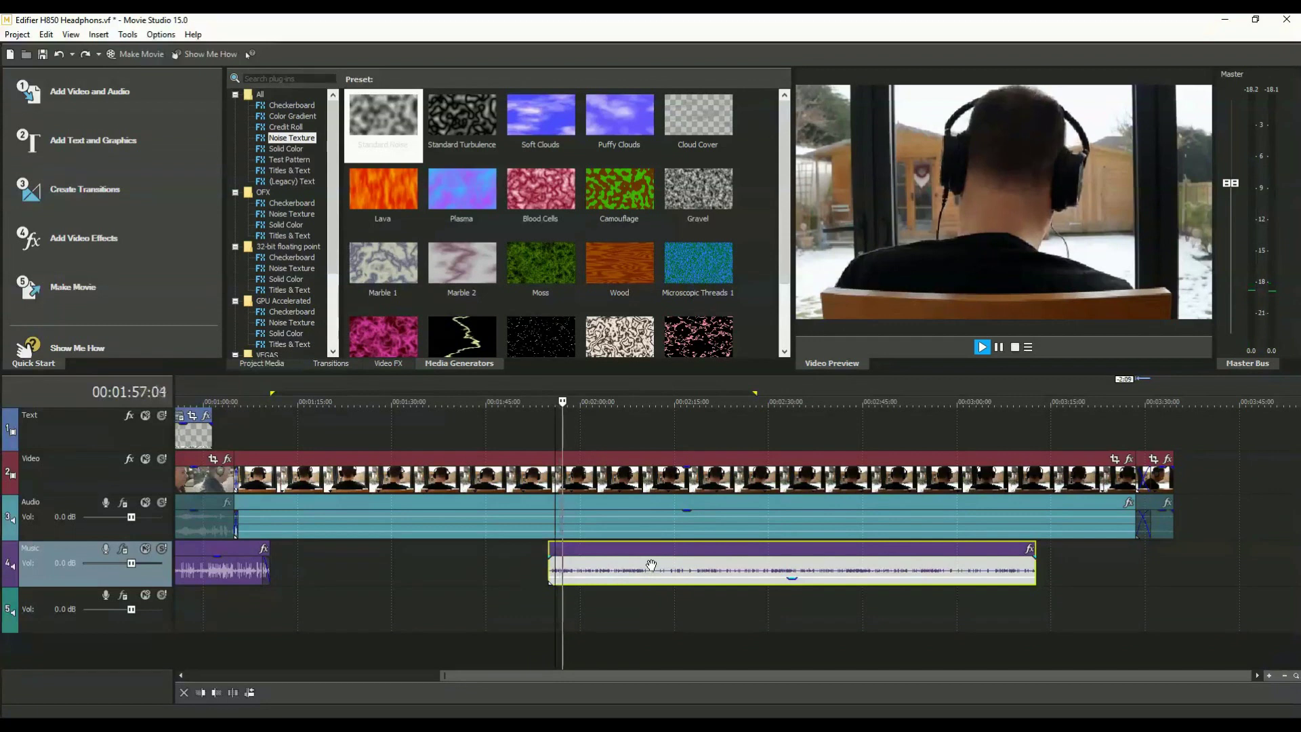
pyautogui.press('space')
pyautogui.rightClick(622, 526)
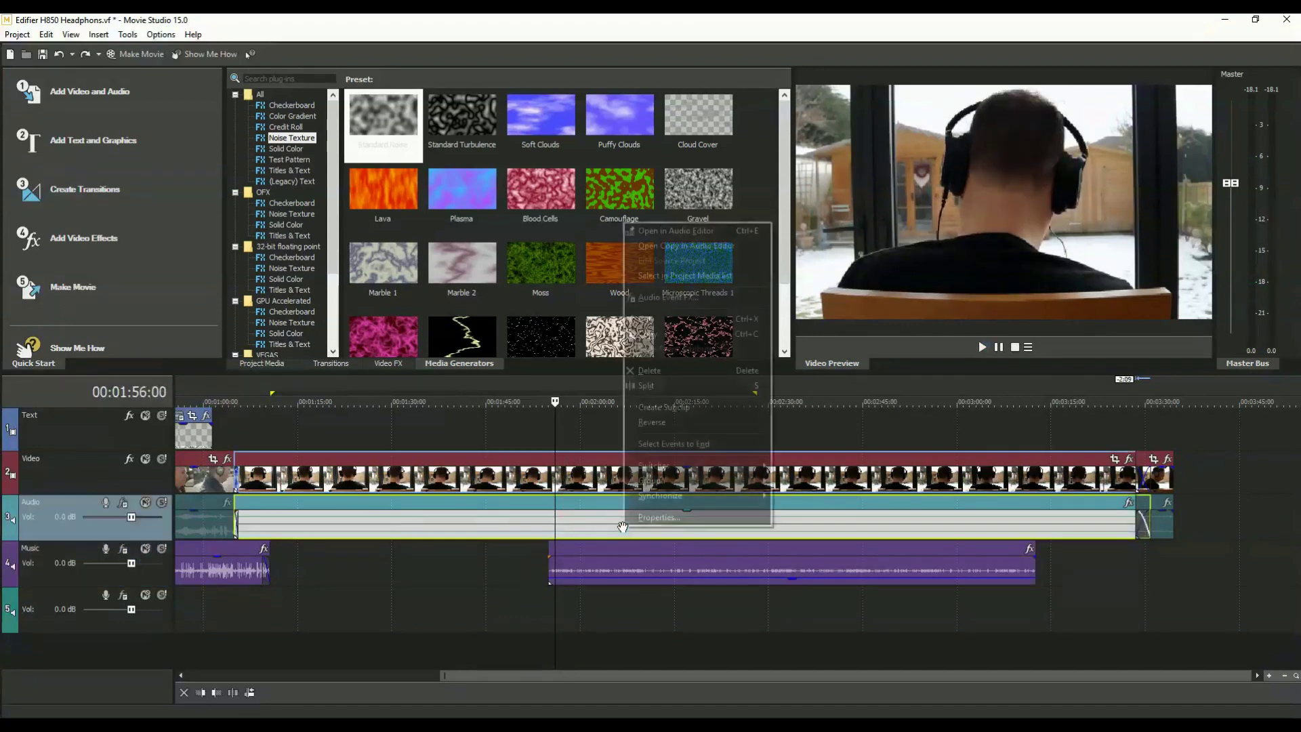
pyautogui.click(554, 565)
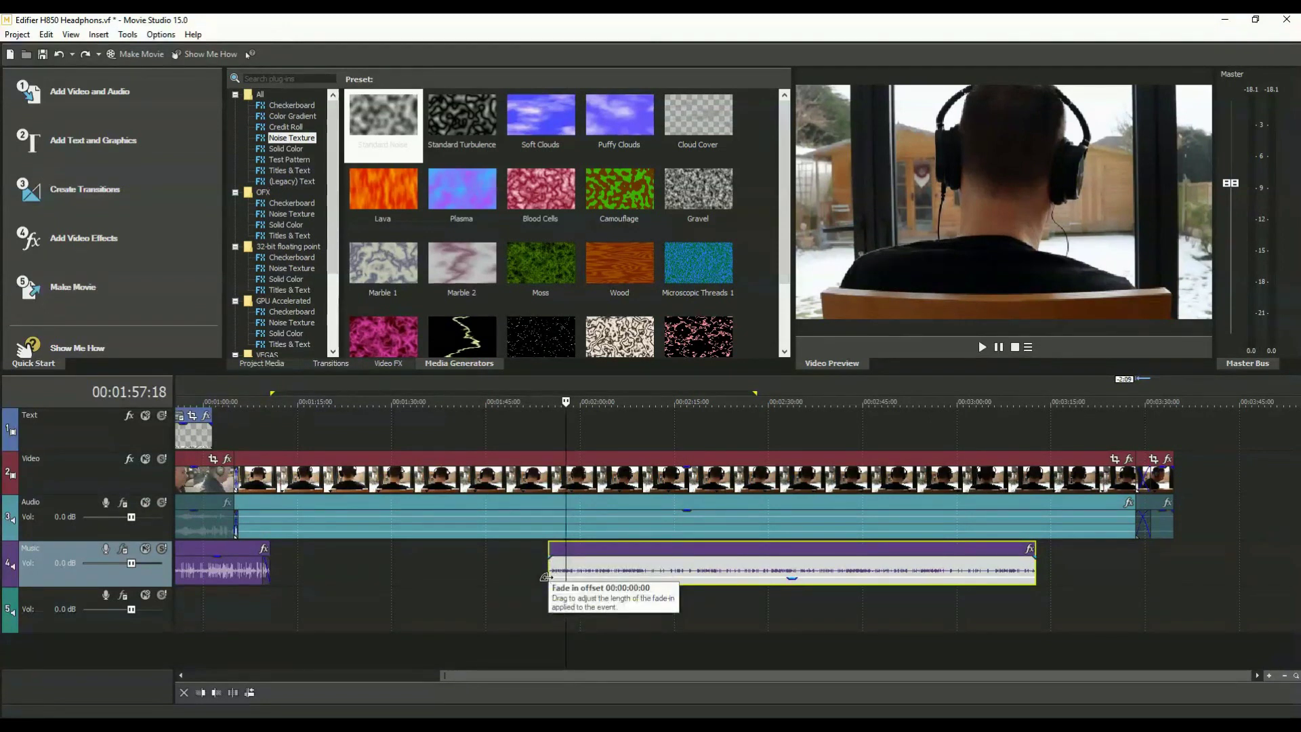
pyautogui.moveTo(547, 579); pyautogui.dragTo(590, 584)
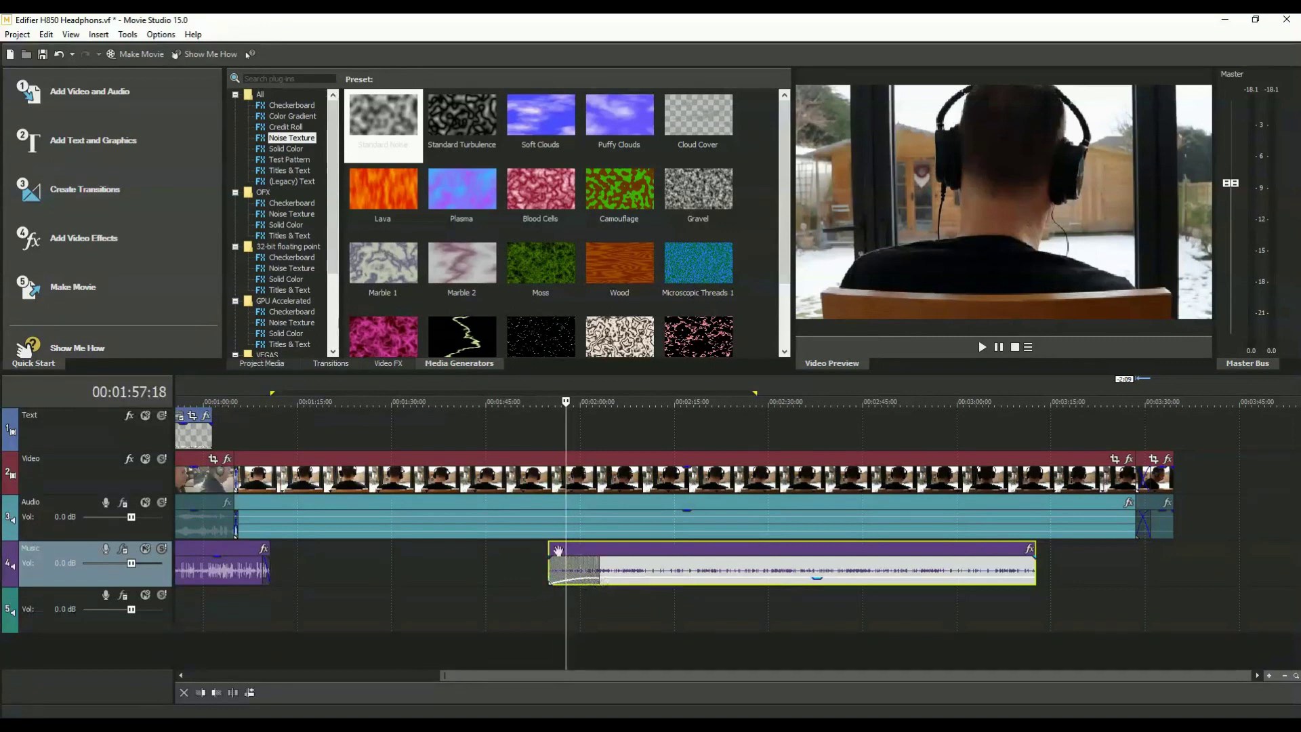
# Preview the fade-in, raise the music clip's volume to about -5 dB, and play it back.
pyautogui.click(548, 476)
pyautogui.press('space')
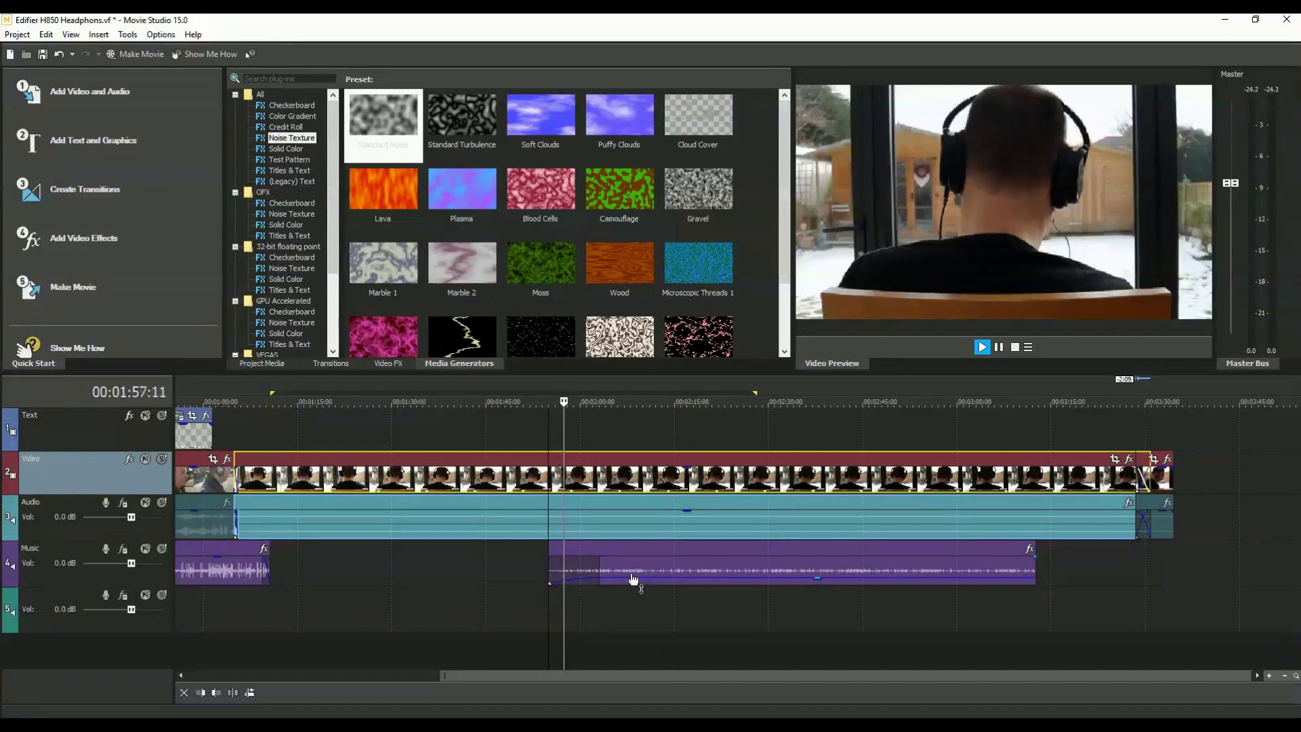
pyautogui.press('space')
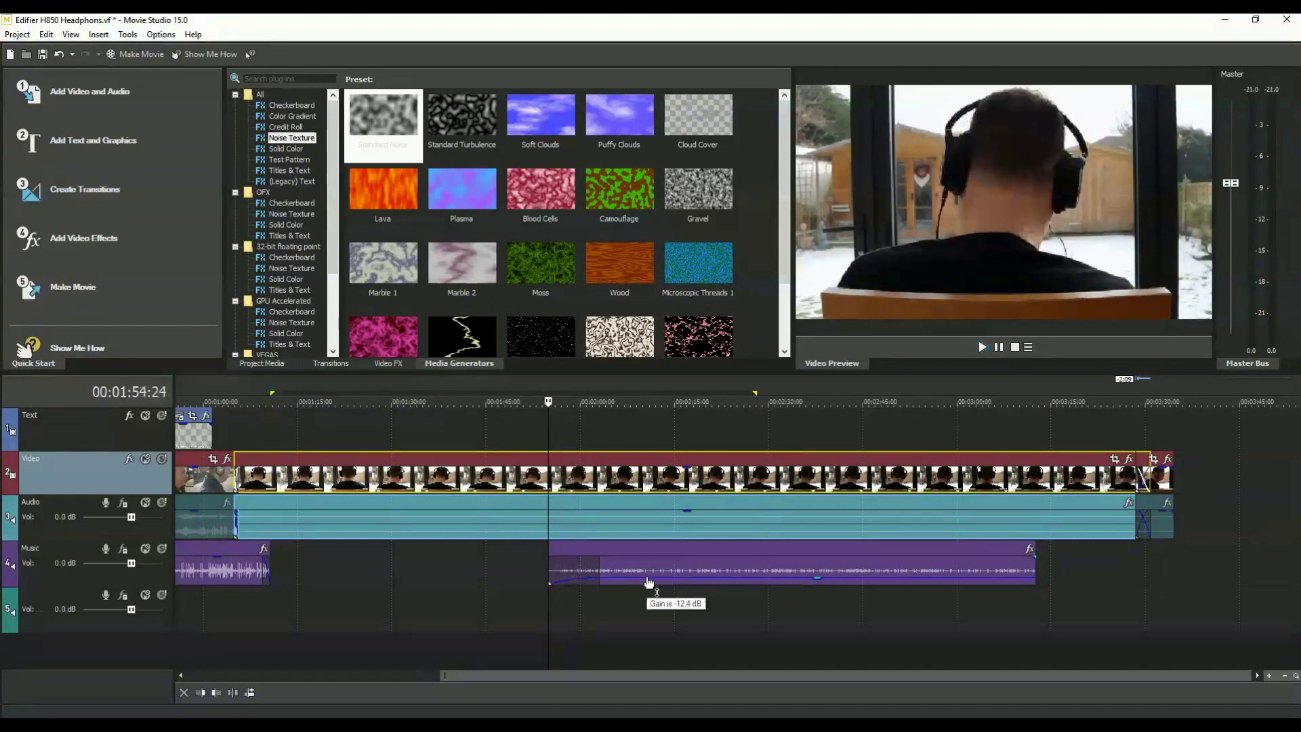
pyautogui.moveTo(649, 583); pyautogui.dragTo(649, 575)
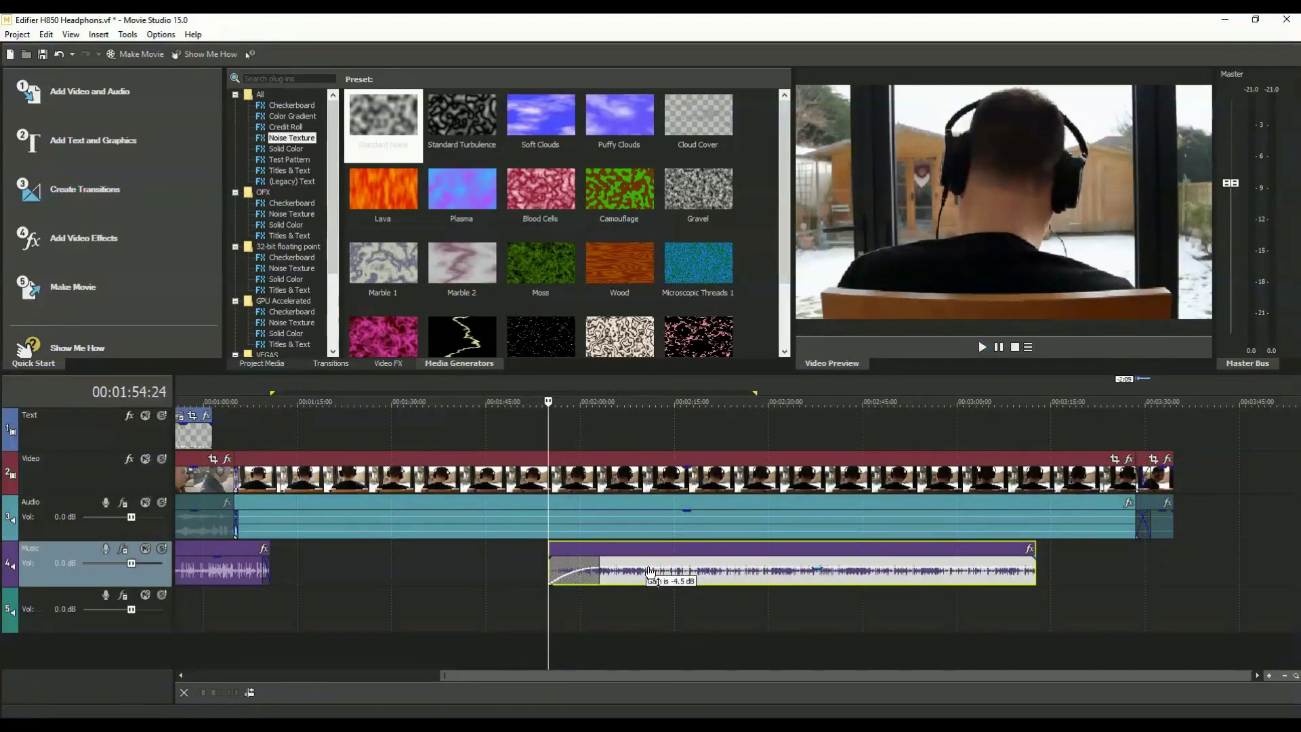
pyautogui.press('space')
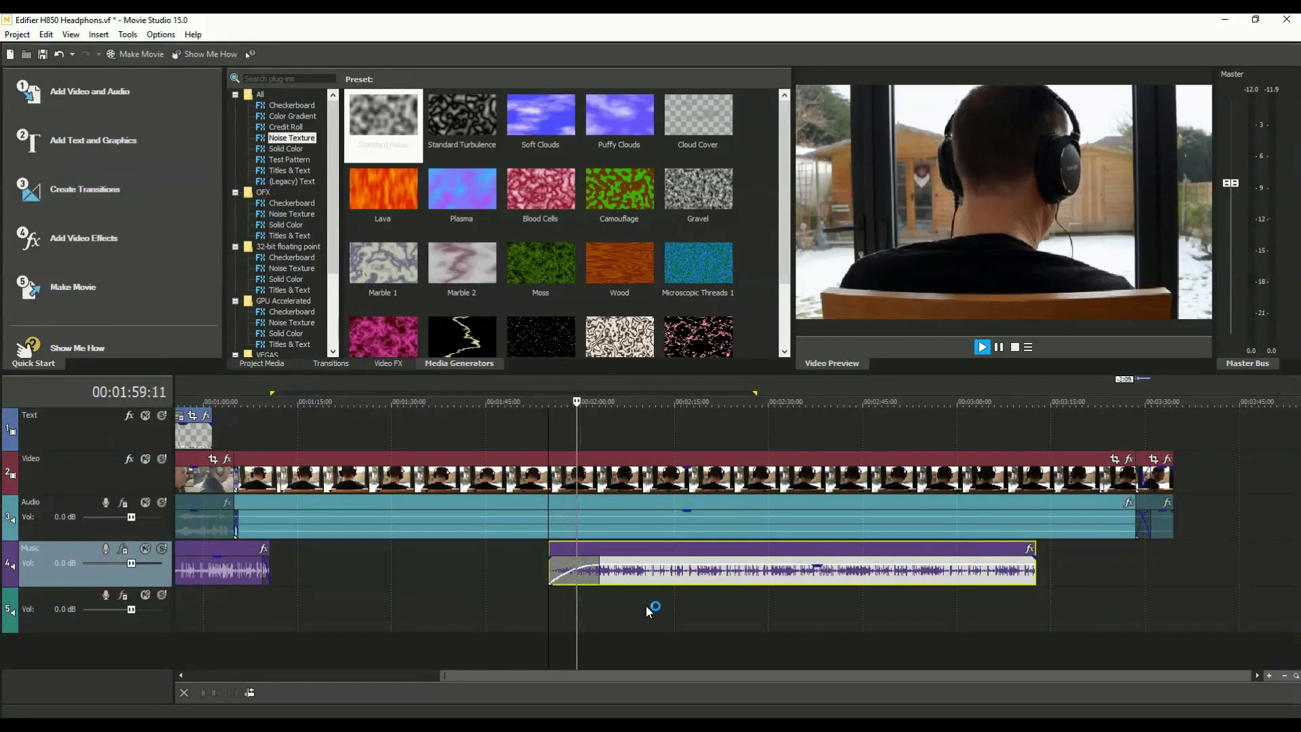
pyautogui.press('space')
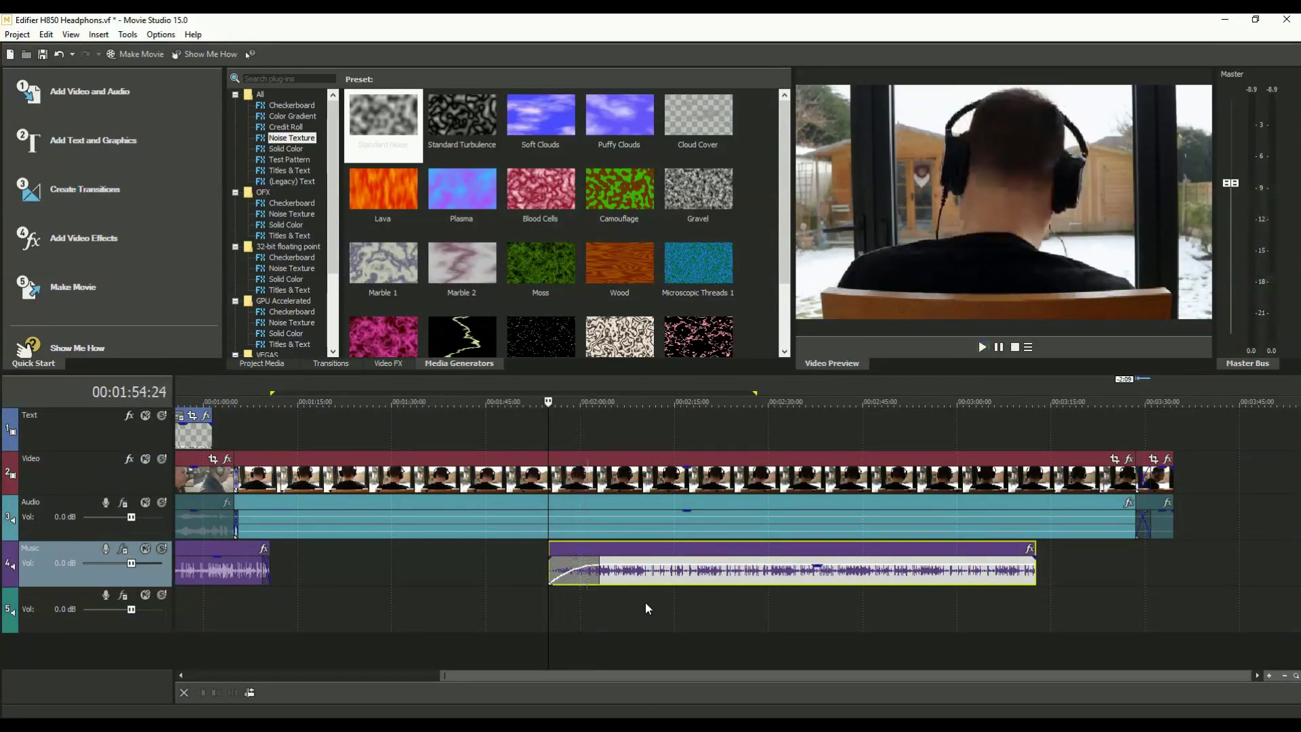
# Leave Event FX unchanged and place the portrait VID clip from Project Media after the main footage.
pyautogui.click(1030, 551)
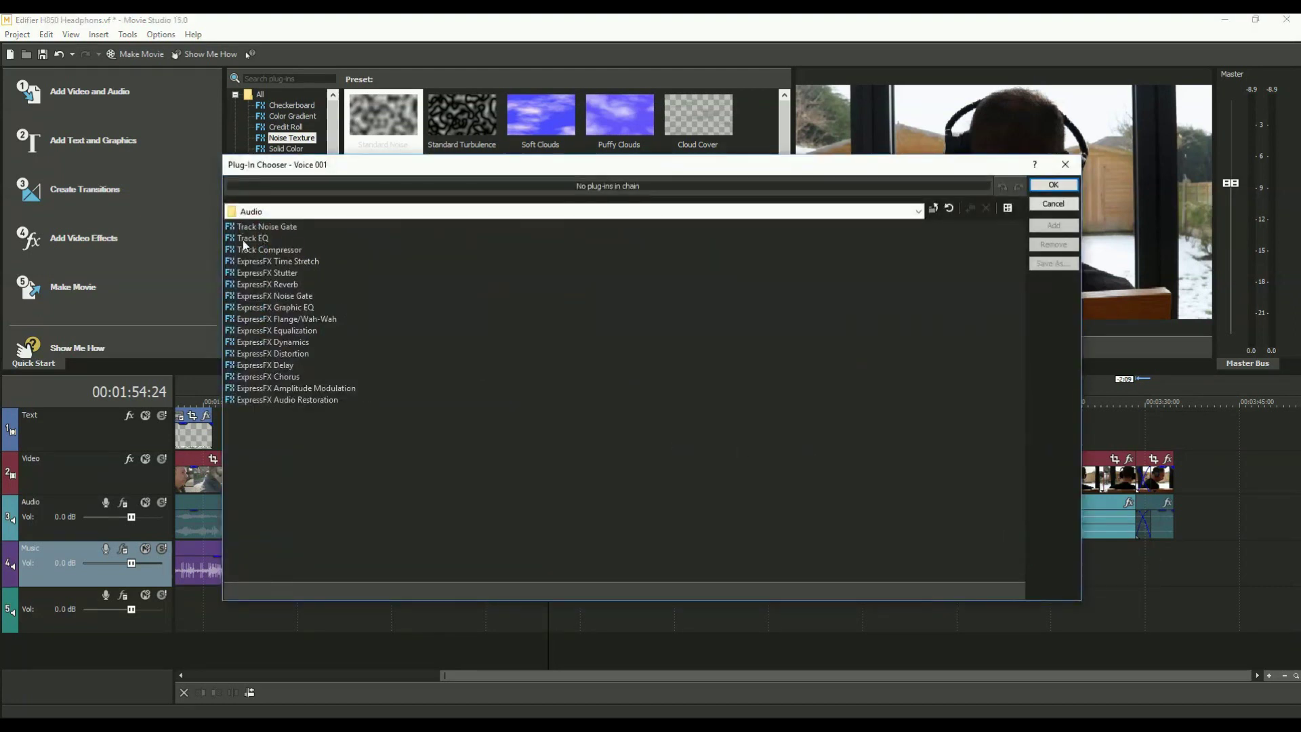
pyautogui.click(1065, 166)
pyautogui.click(1129, 460)
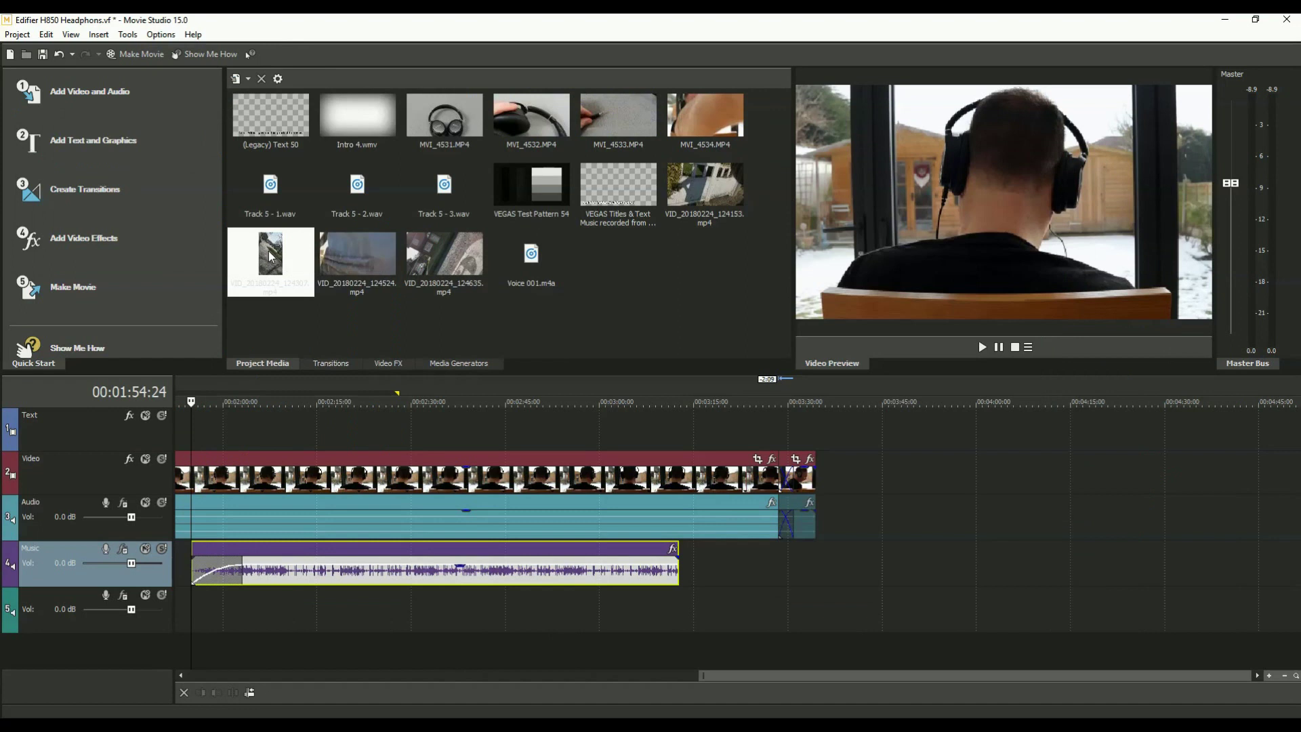
pyautogui.moveTo(270, 262)
pyautogui.mouseDown()
pyautogui.moveTo(941, 444)
pyautogui.moveTo(920, 488)
pyautogui.mouseUp()
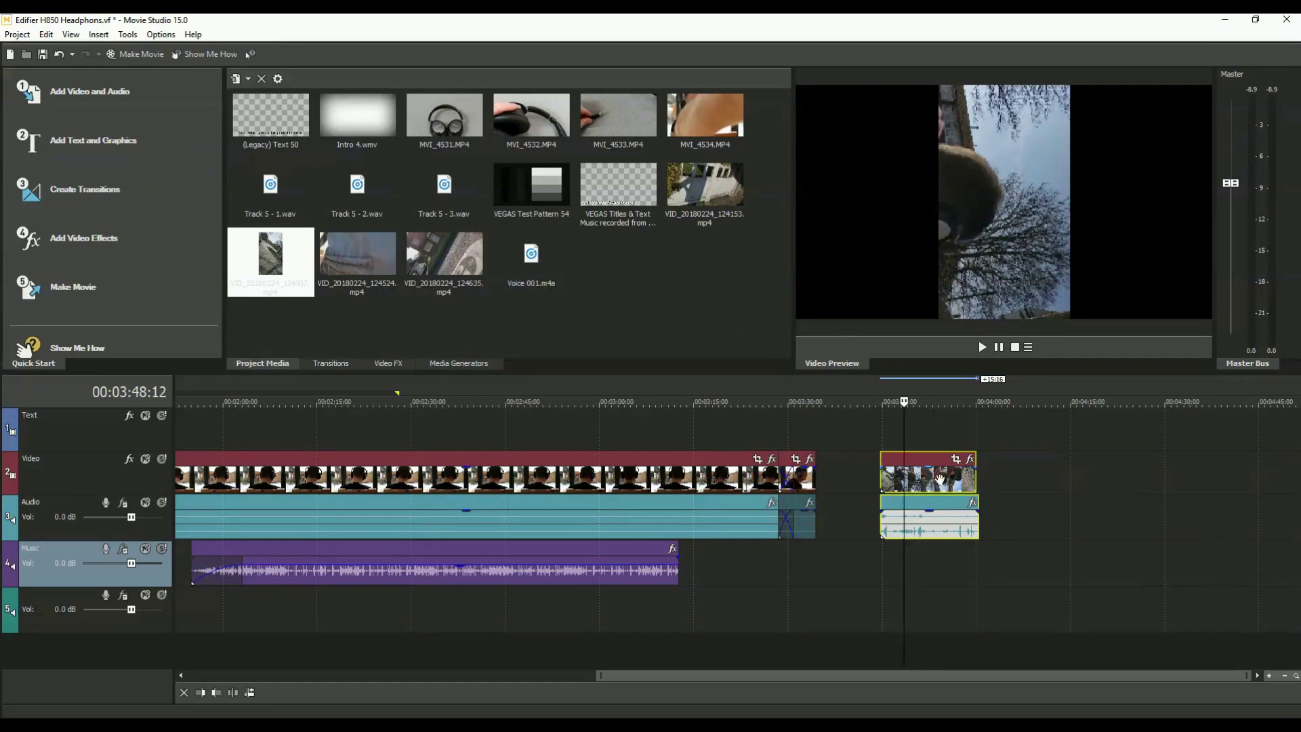
# Set the portrait clip's media rotation to 90° counterclockwise and scrub through to check it.
pyautogui.rightClick(919, 473)
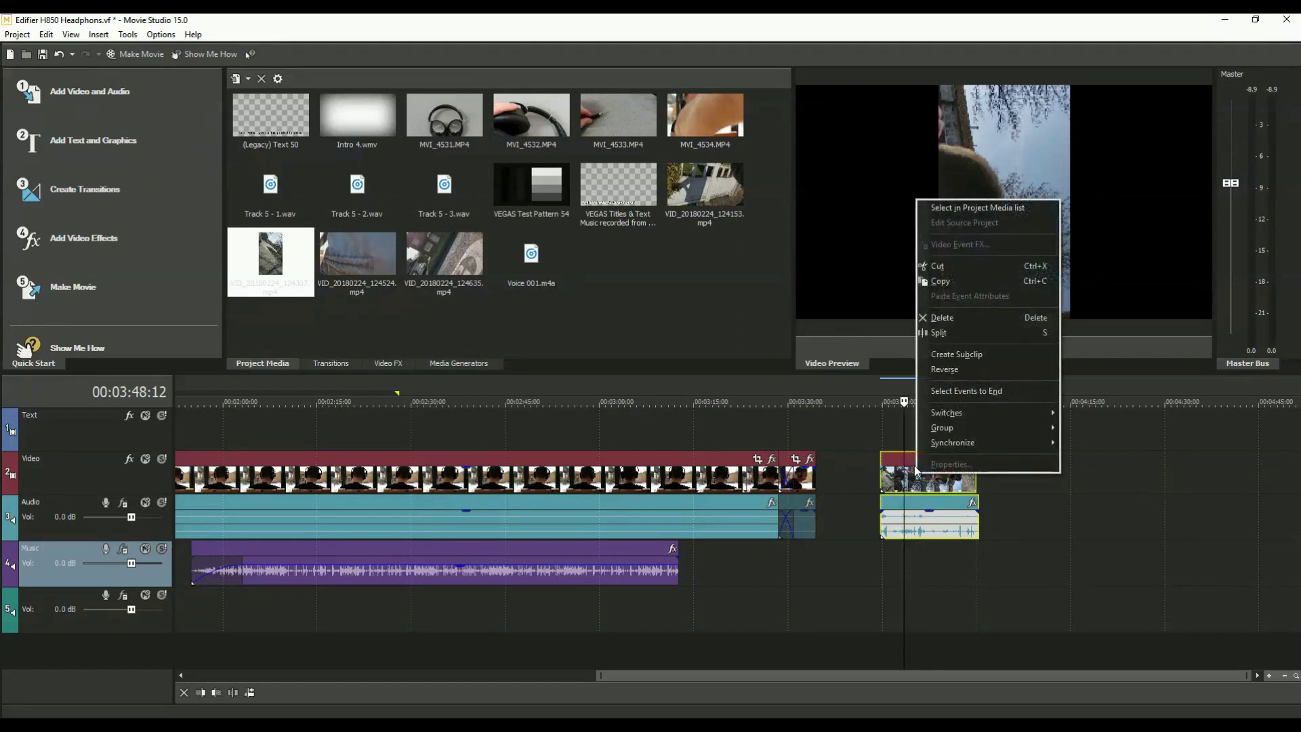
pyautogui.click(922, 474)
pyautogui.rightClick(922, 473)
pyautogui.click(956, 453)
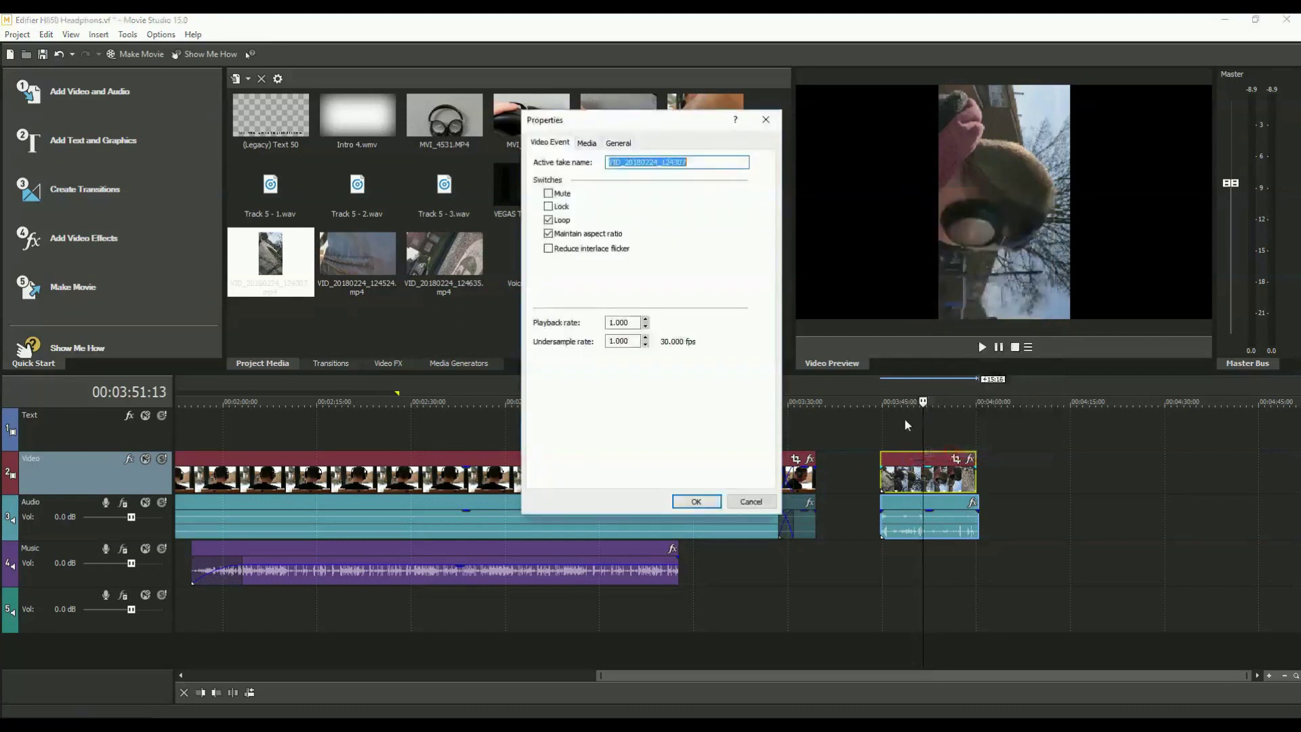
pyautogui.click(587, 142)
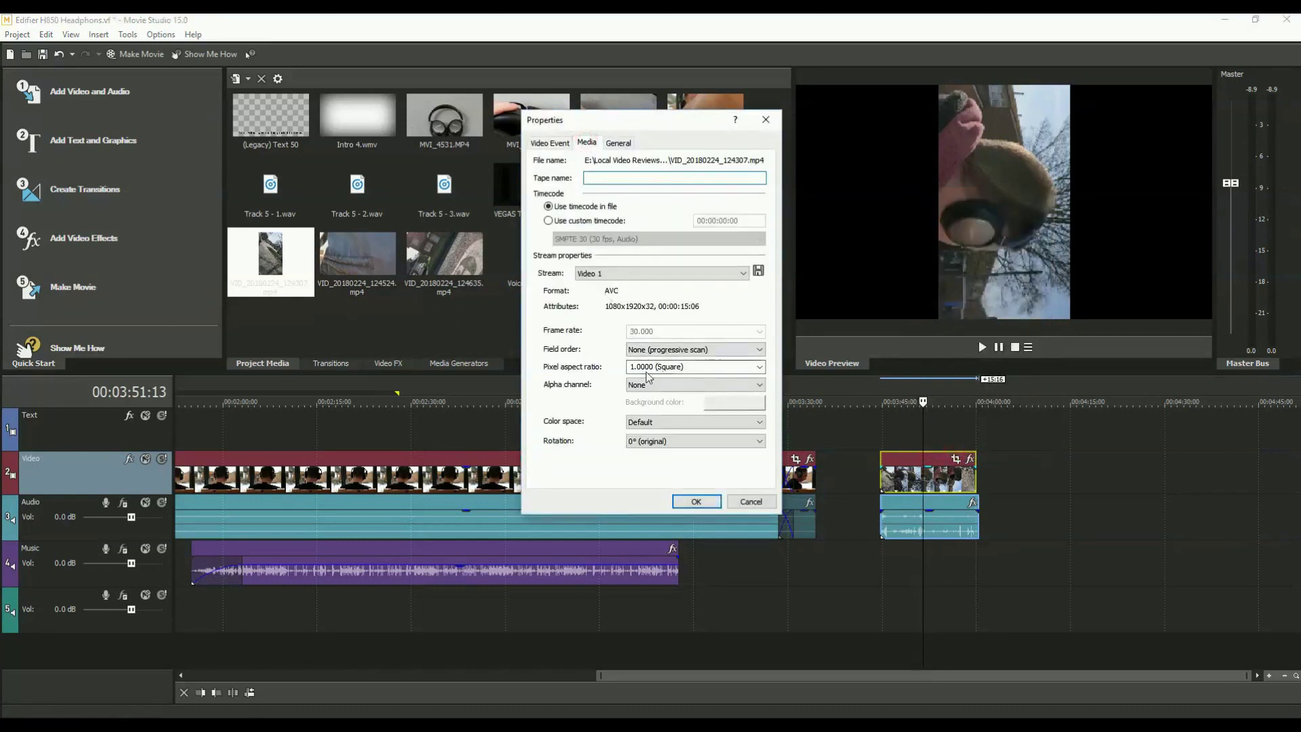
pyautogui.click(694, 440)
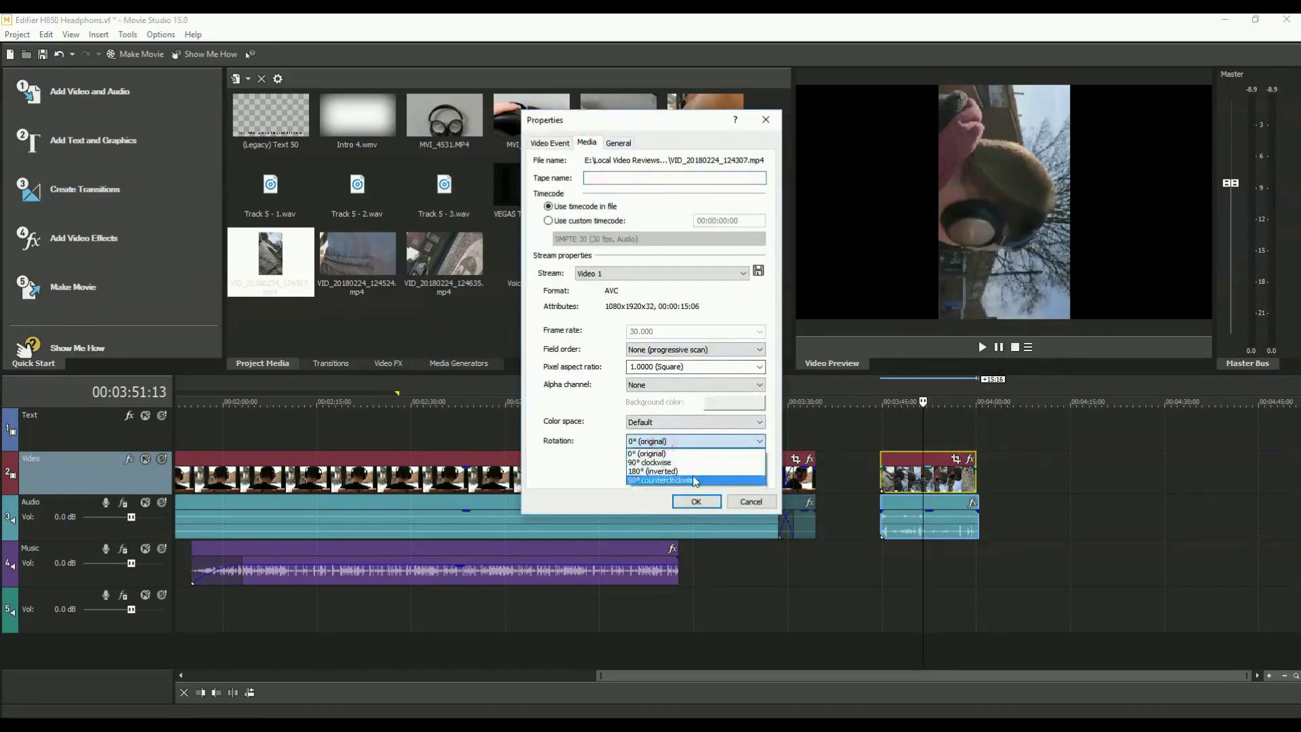
pyautogui.click(700, 483)
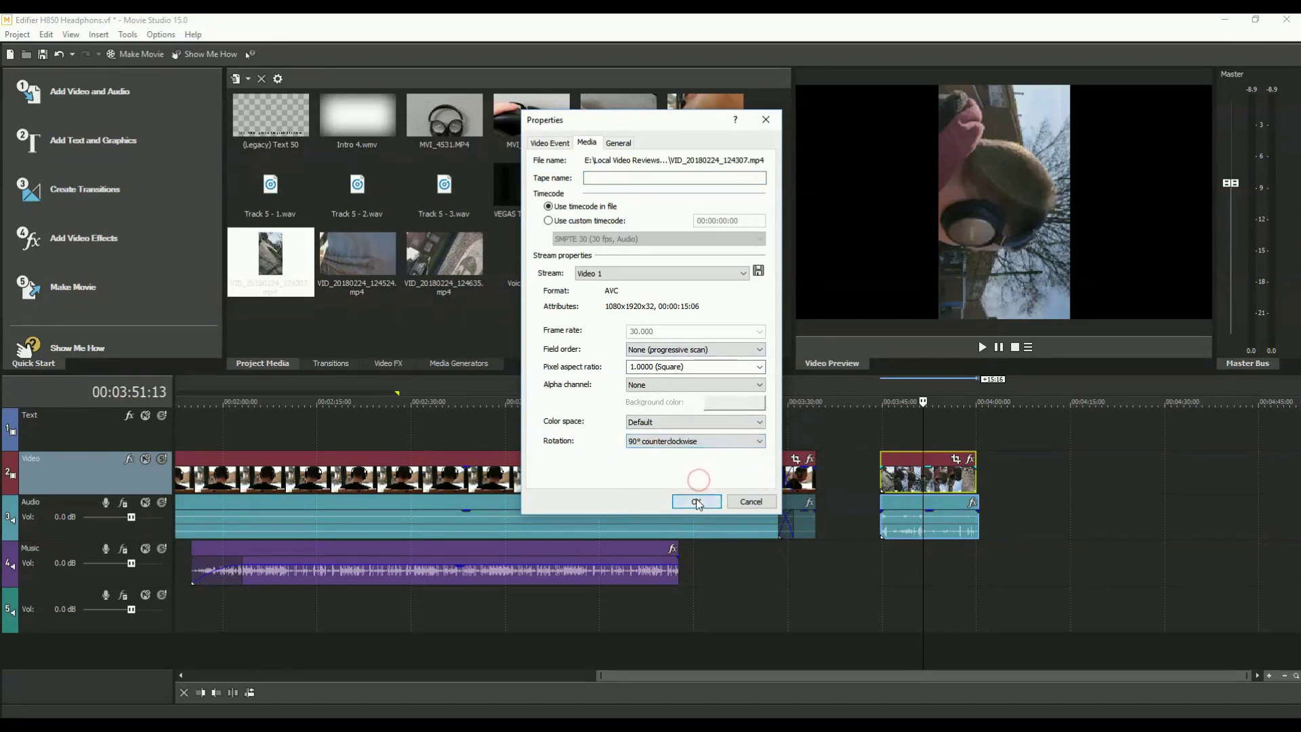
pyautogui.click(695, 501)
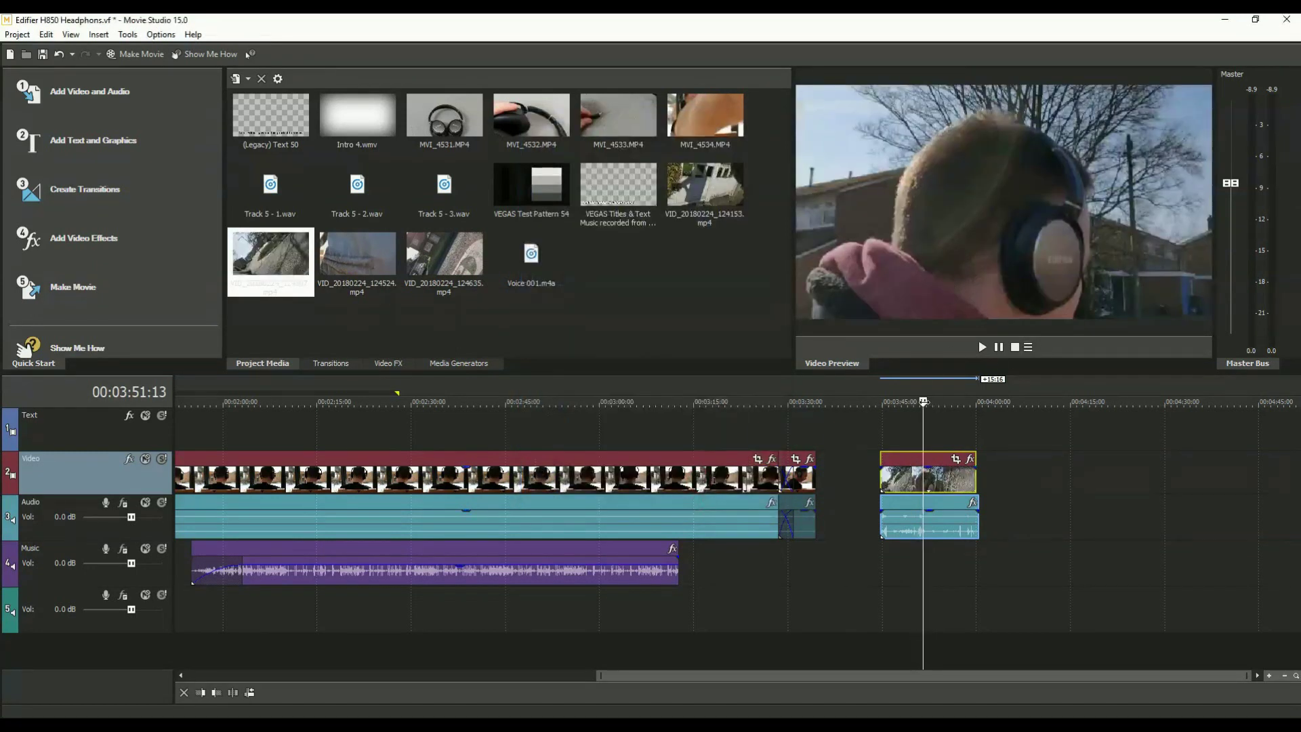
pyautogui.moveTo(924, 402)
pyautogui.mouseDown()
pyautogui.moveTo(893, 403)
pyautogui.moveTo(950, 403)
pyautogui.mouseUp()
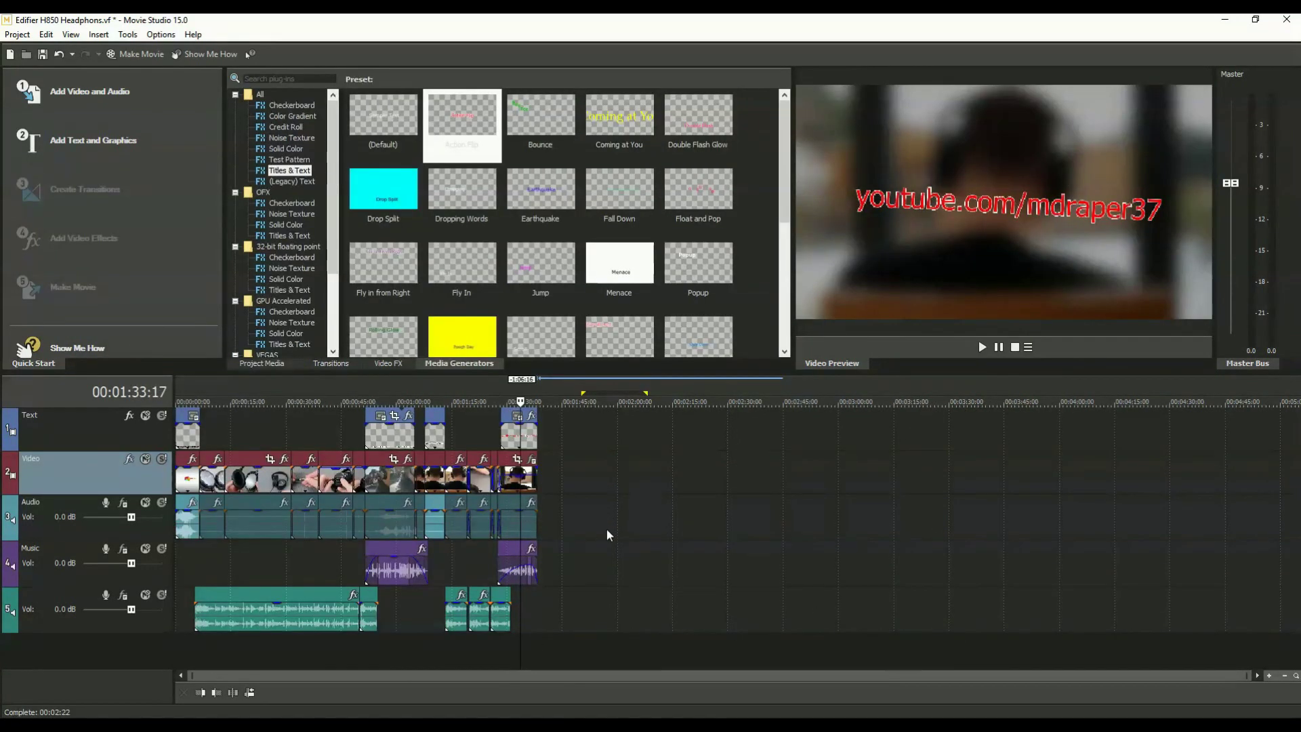
# Render the project to the hard drive as a 1920x1080 MP4 named 'Edifier H850 Headphons'.
pyautogui.click(142, 55)
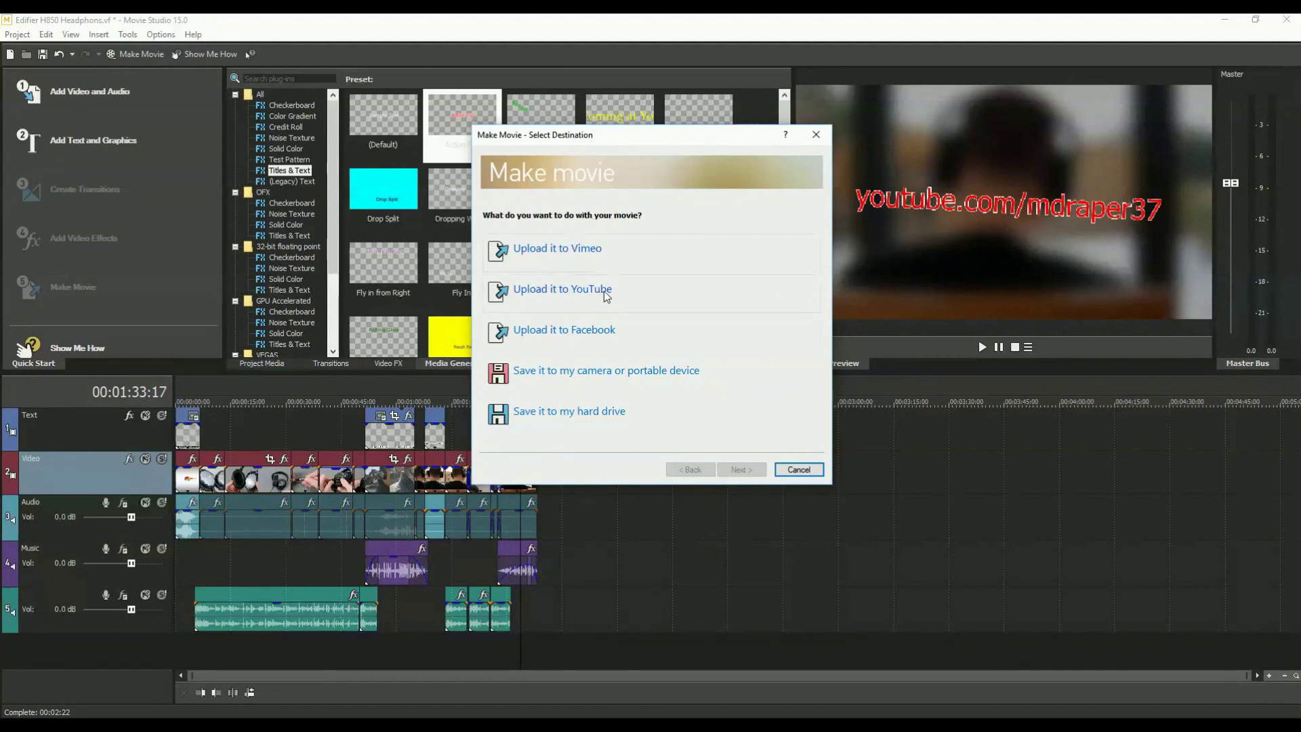
pyautogui.click(611, 415)
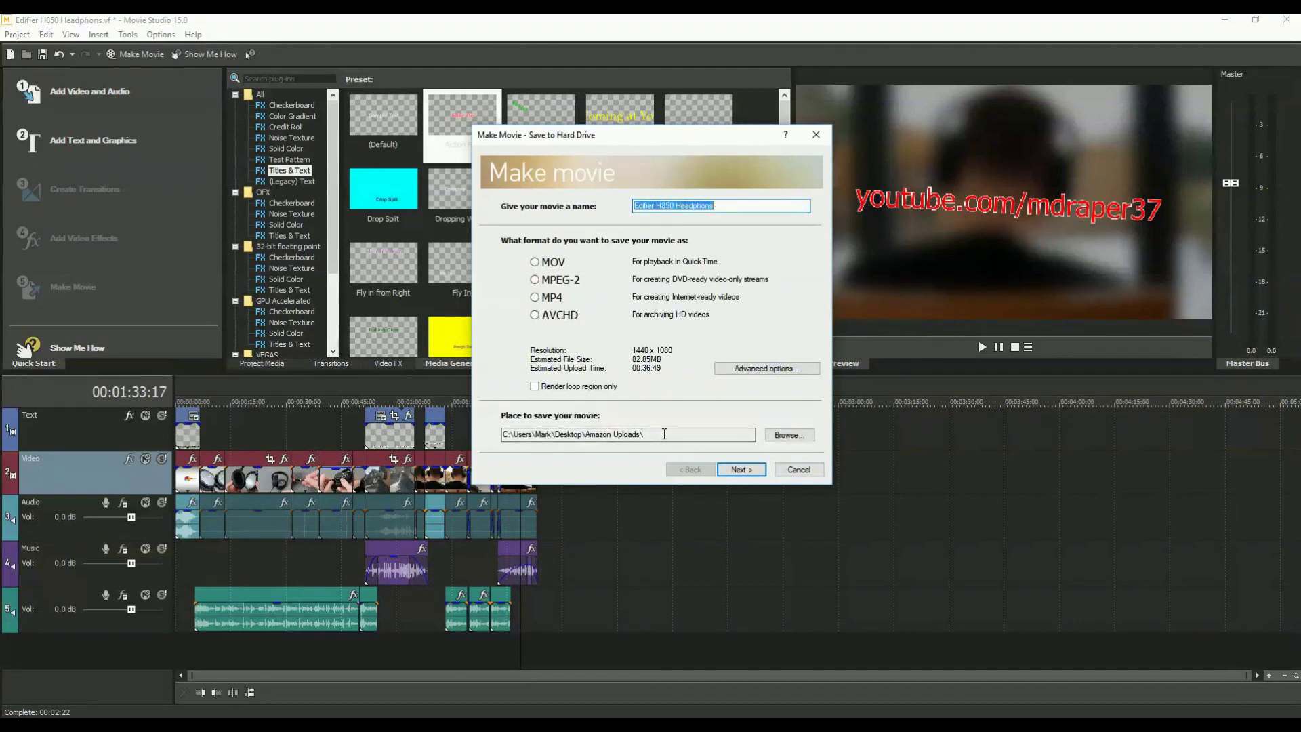
pyautogui.click(536, 297)
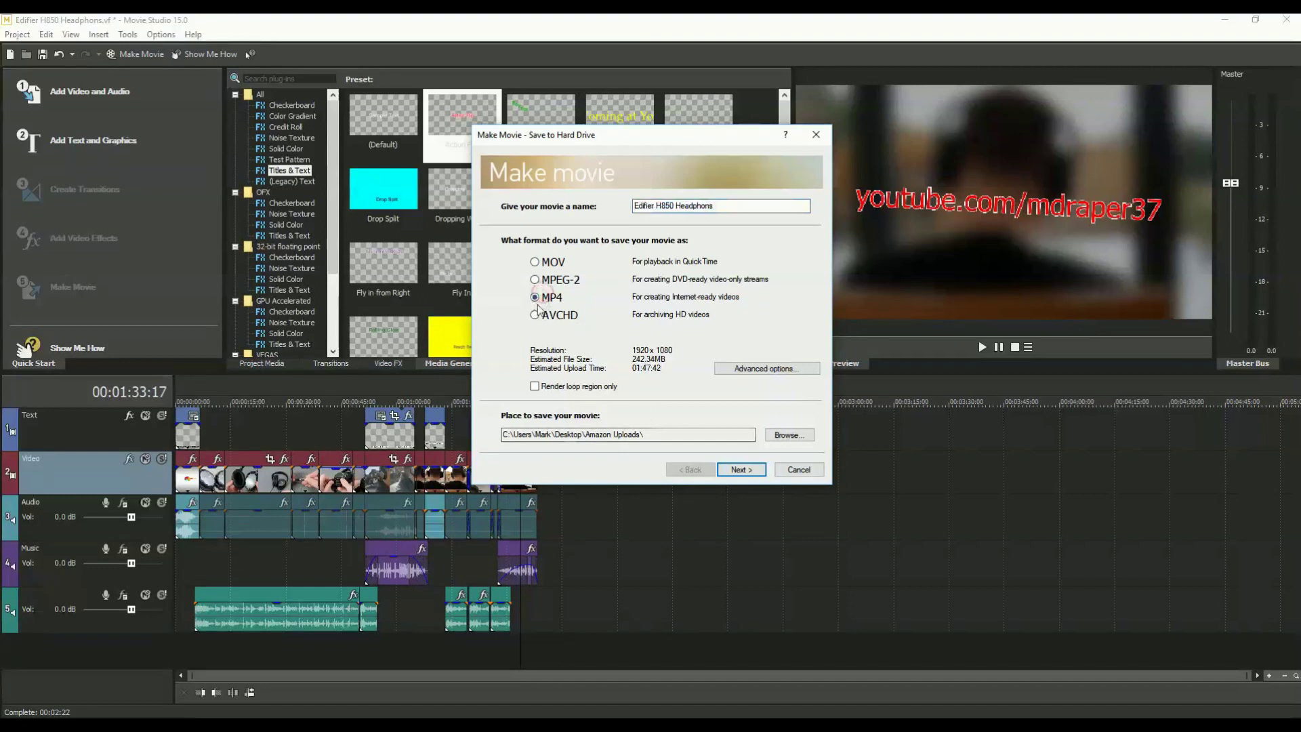
pyautogui.click(784, 372)
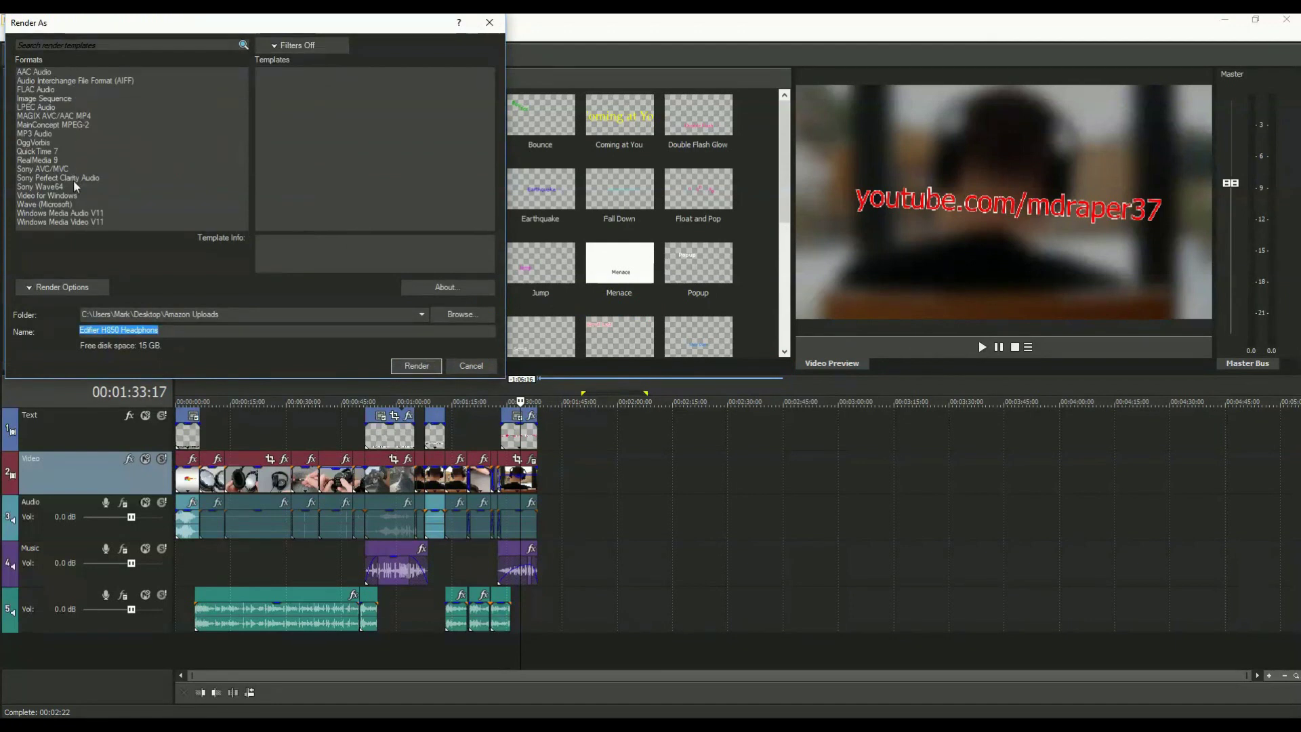
pyautogui.click(471, 365)
pyautogui.click(535, 297)
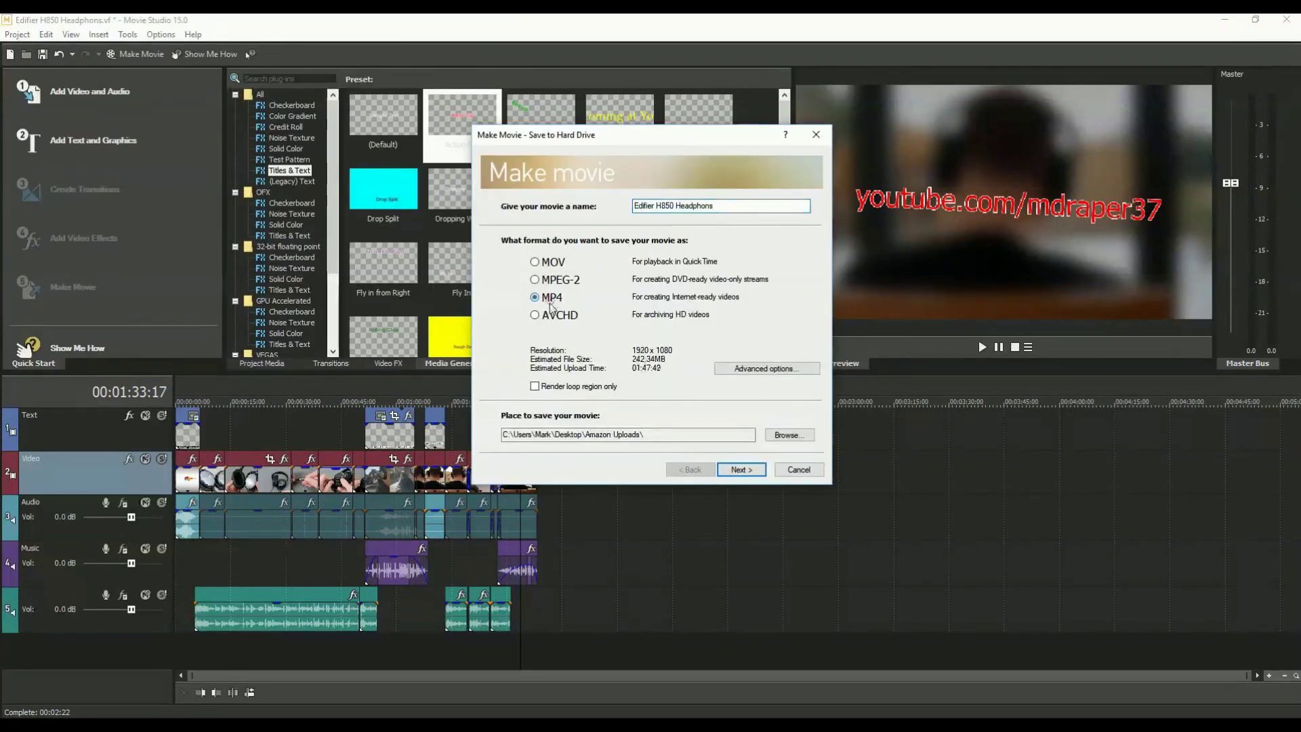
pyautogui.click(740, 469)
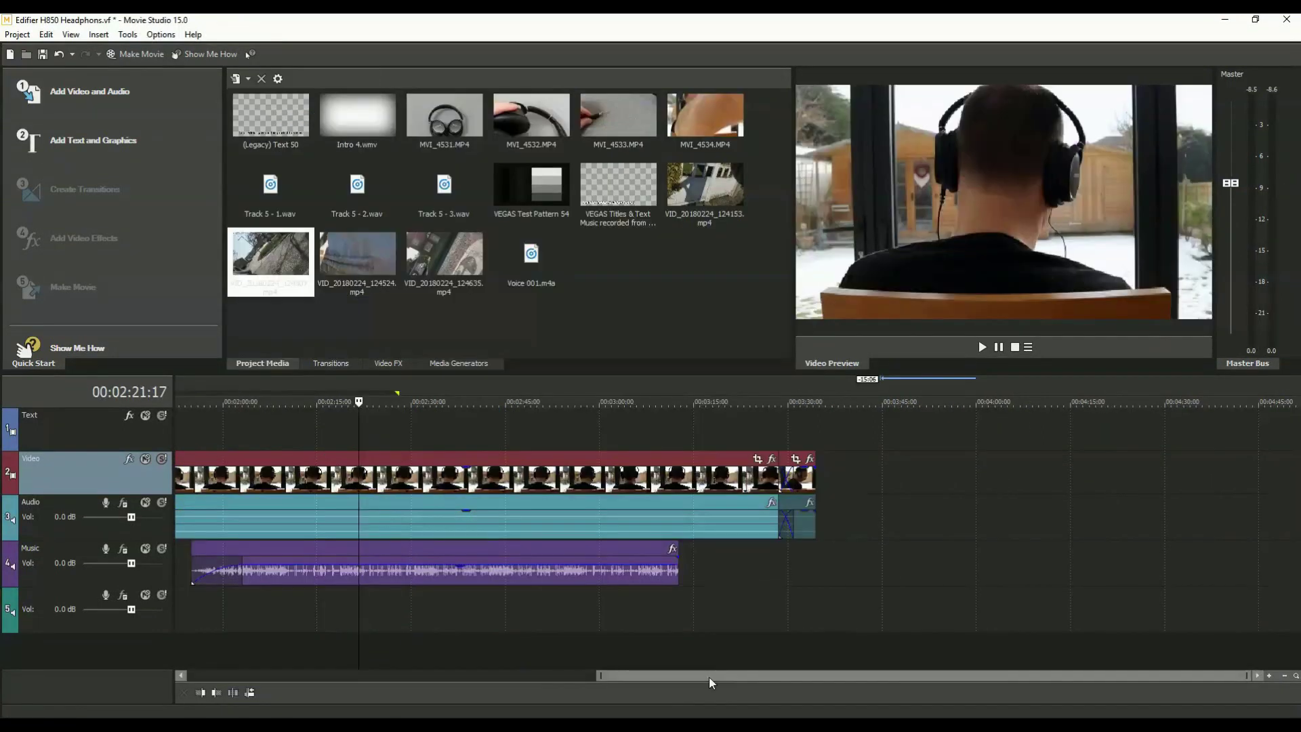
pyautogui.moveTo(708, 677); pyautogui.dragTo(269, 679)
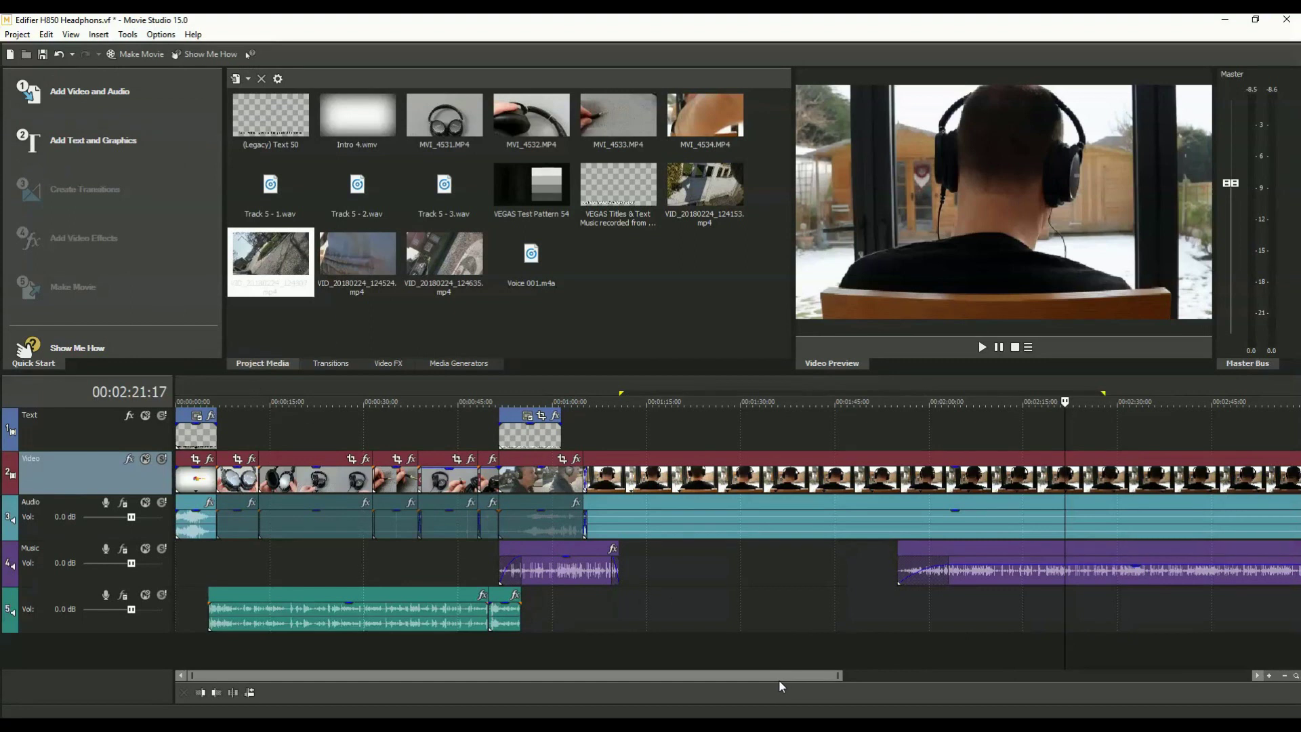
pyautogui.moveTo(781, 676)
pyautogui.mouseDown()
pyautogui.moveTo(799, 685)
pyautogui.moveTo(585, 673)
pyautogui.mouseUp()
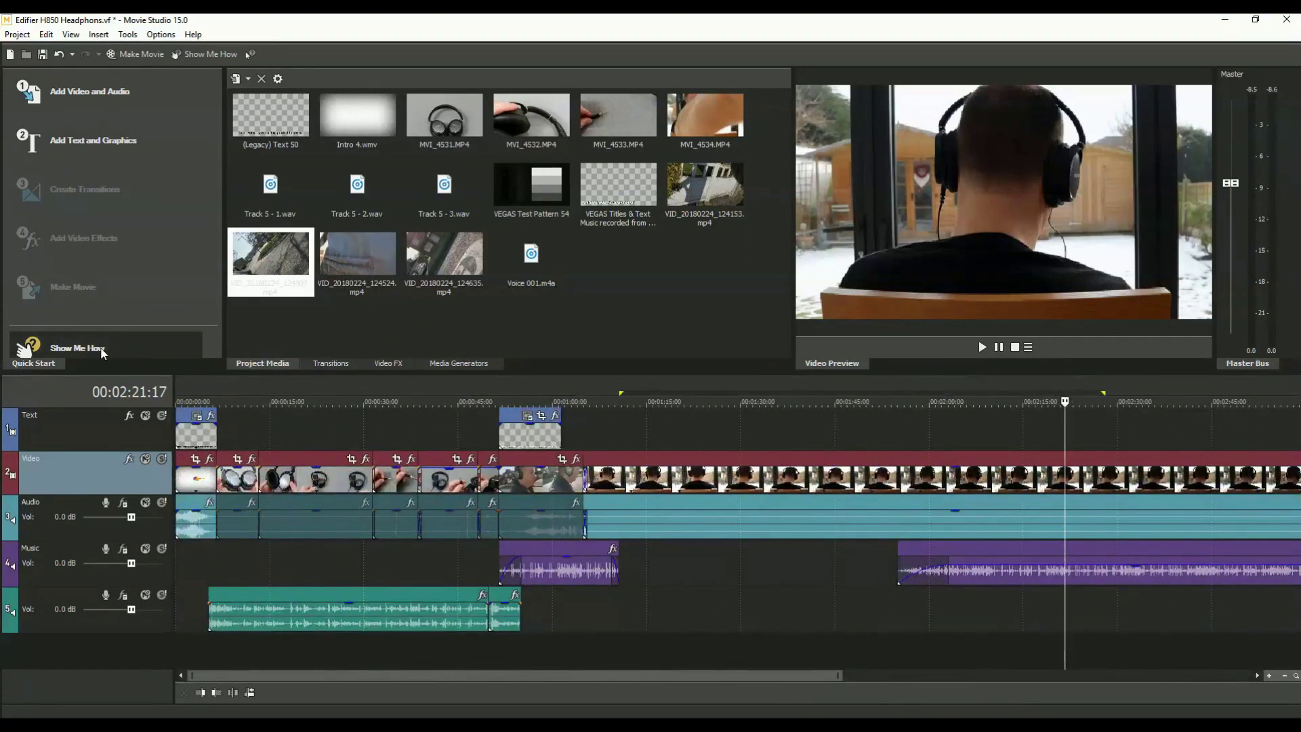
# Open the Show Me How tutorials from the Quick Start panel.
pyautogui.click(77, 348)
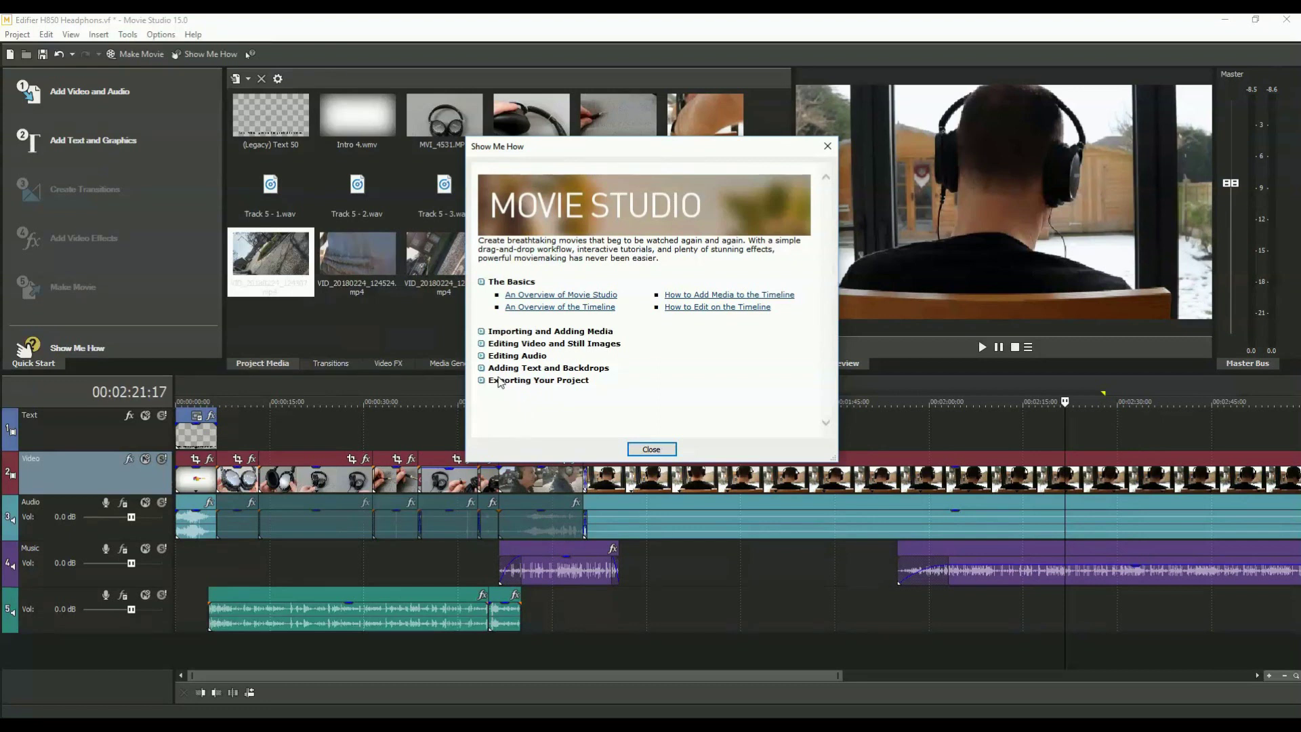
# Close the Show Me How tutorials dialog.
pyautogui.click(651, 450)
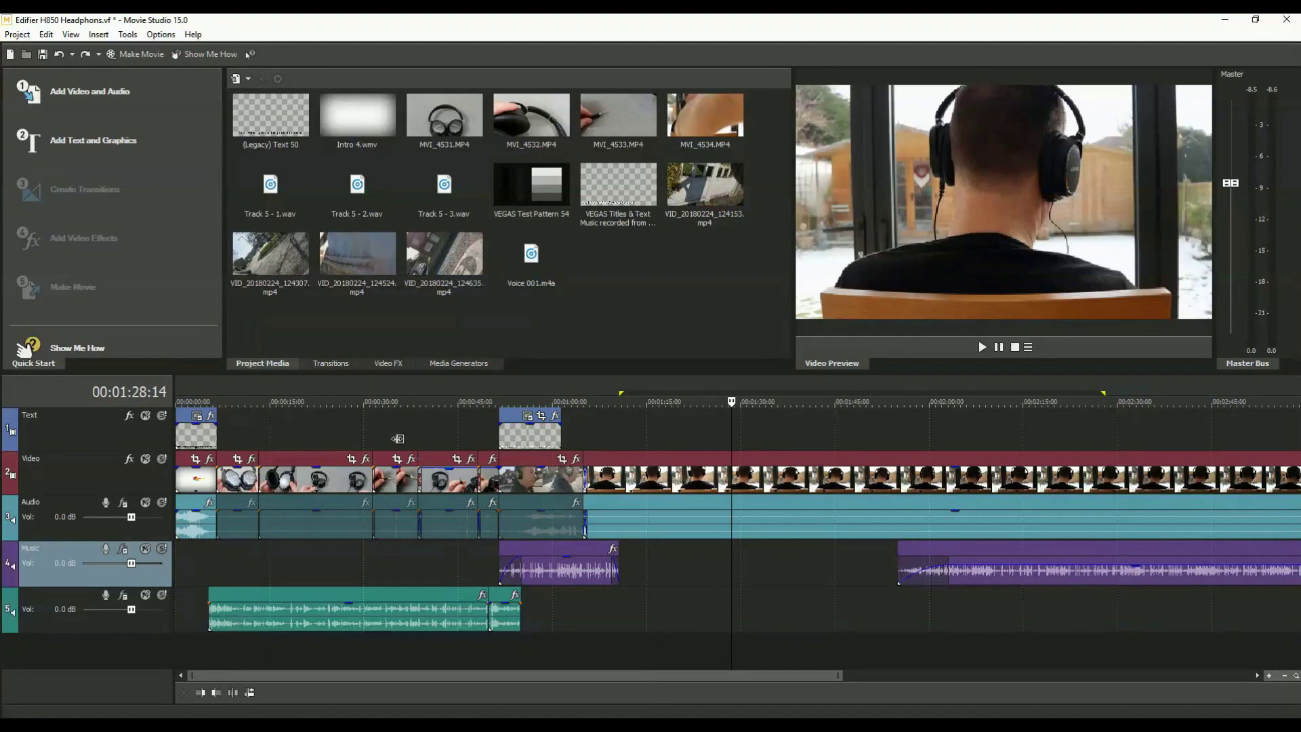
pyautogui.moveTo(570, 680); pyautogui.dragTo(896, 692)
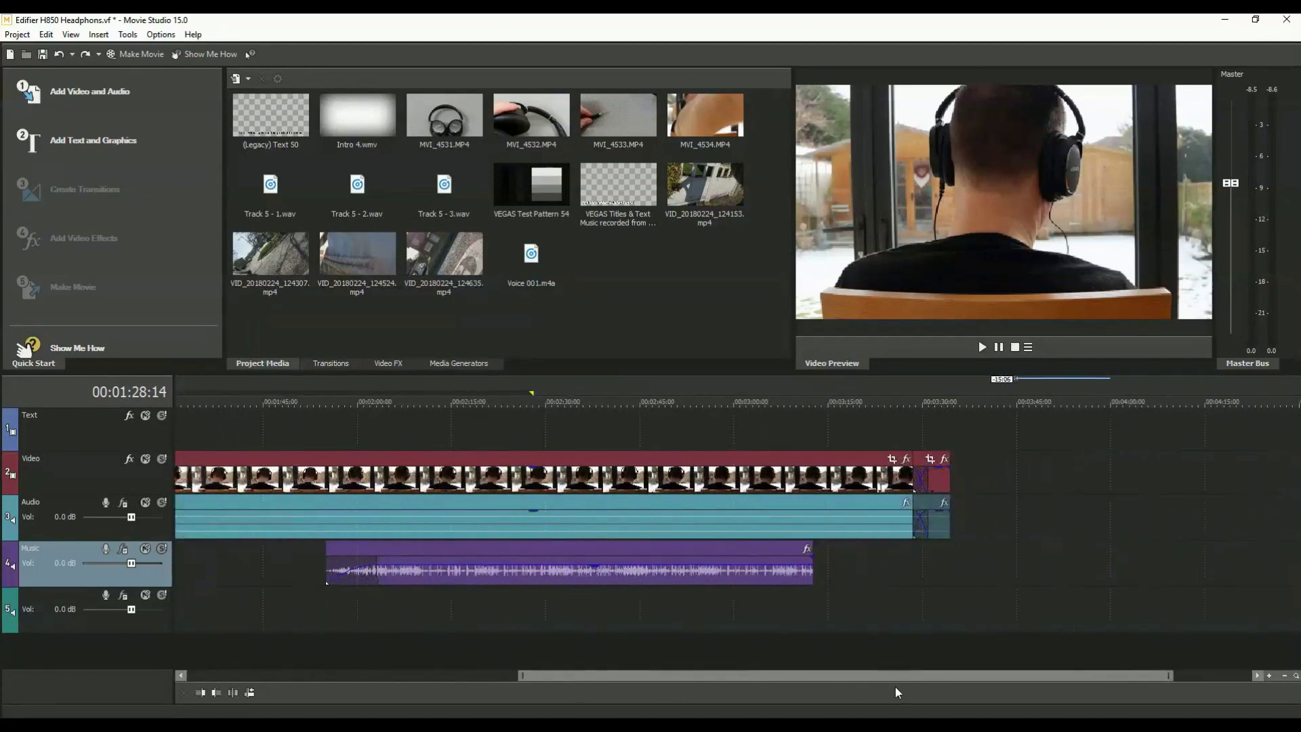
pyautogui.moveTo(896, 692); pyautogui.dragTo(509, 680)
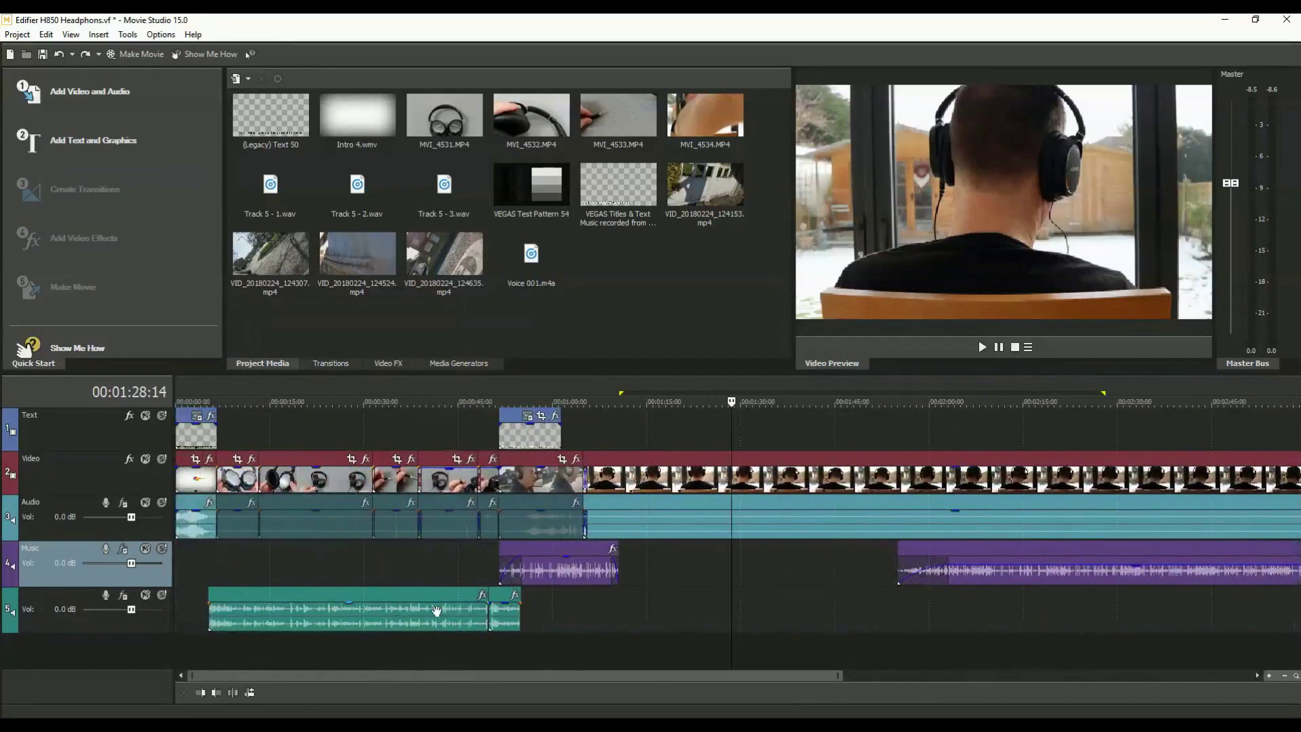